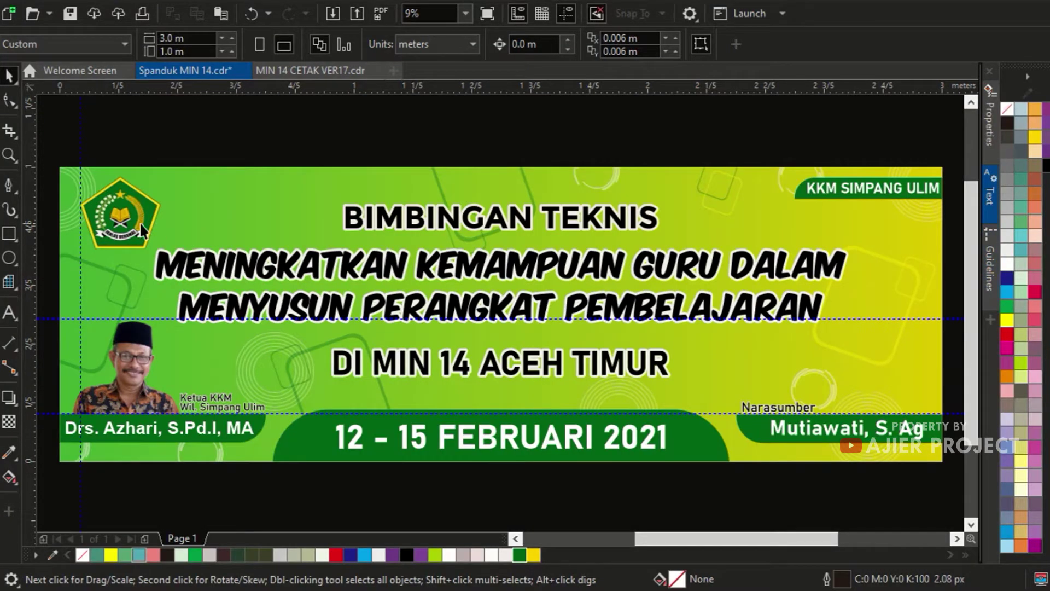
Examine the banner's overall layout, the portrait above the chairman's name plate and the empty area above the Narasumber name plate.
scroll(134, 221, down, 3)
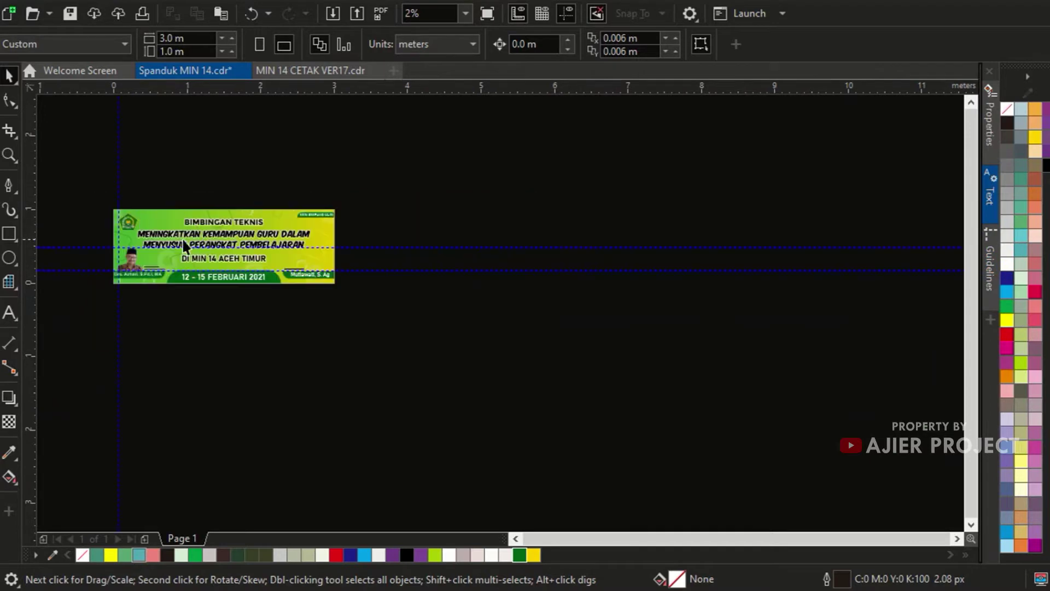
scroll(146, 207, up, 2)
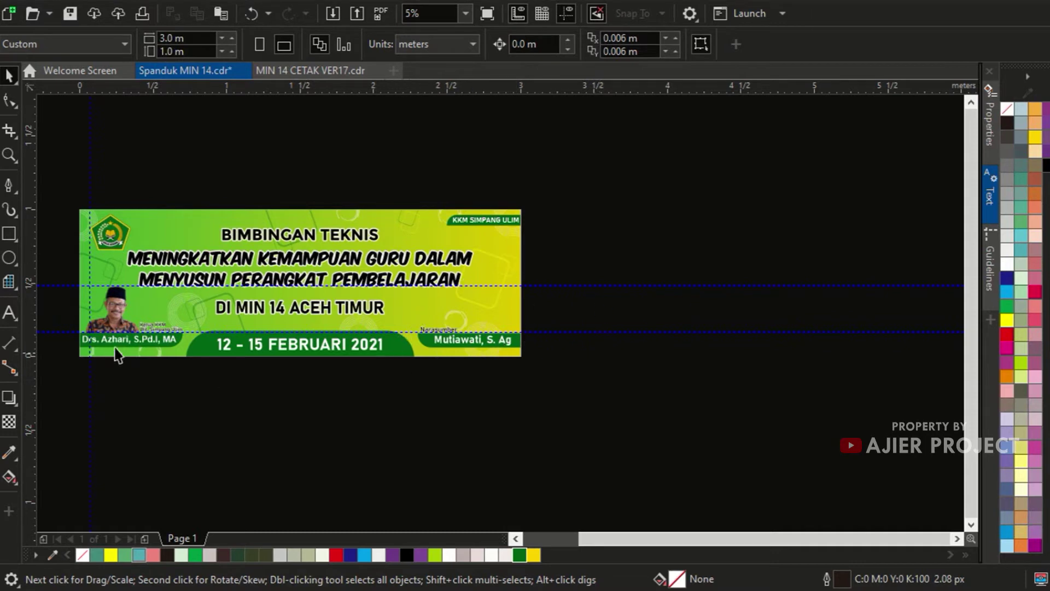
scroll(556, 333, up, 2)
scroll(540, 370, up, 2)
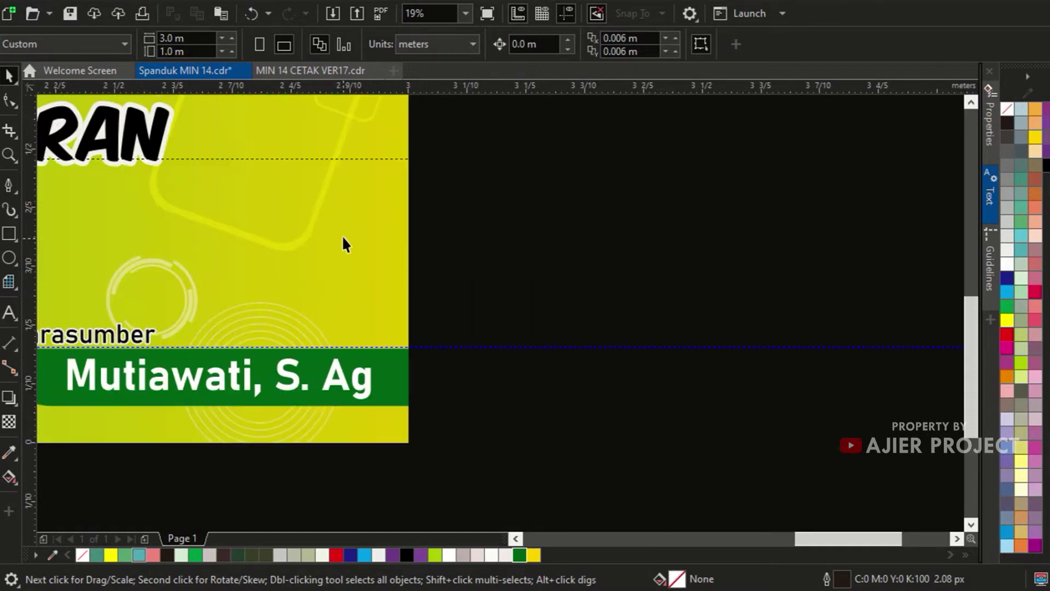
scroll(781, 348, down, 1)
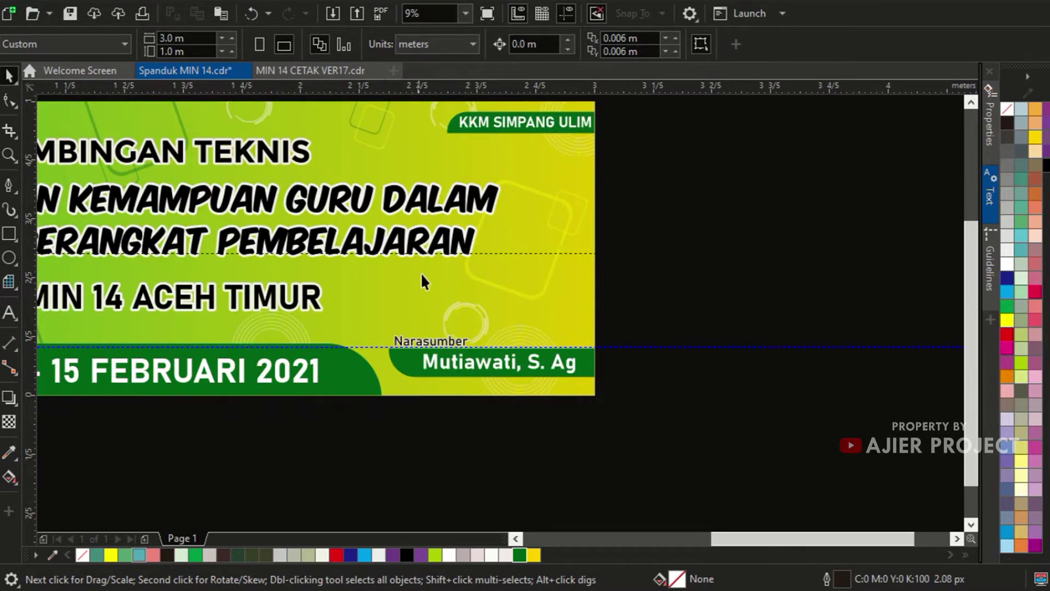
scroll(555, 333, down, 1)
scroll(347, 290, up, 2)
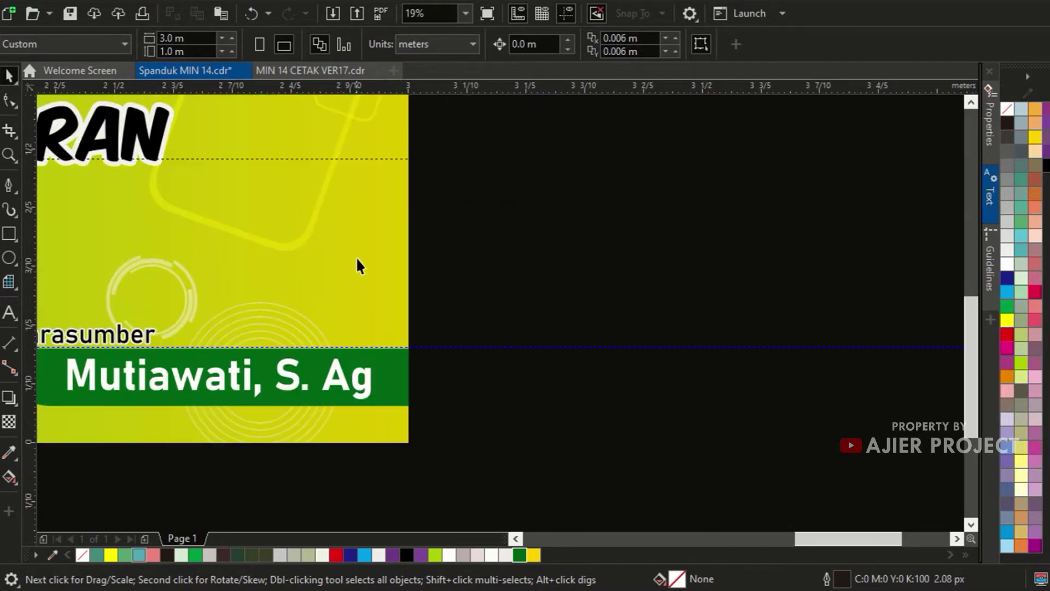
scroll(774, 347, down, 1)
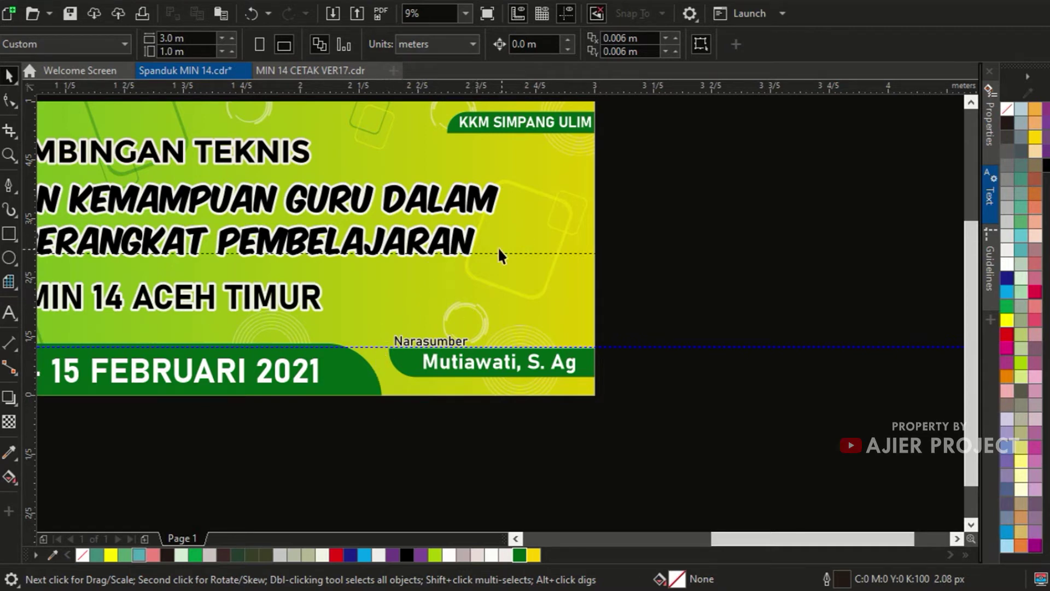
scroll(647, 328, down, 3)
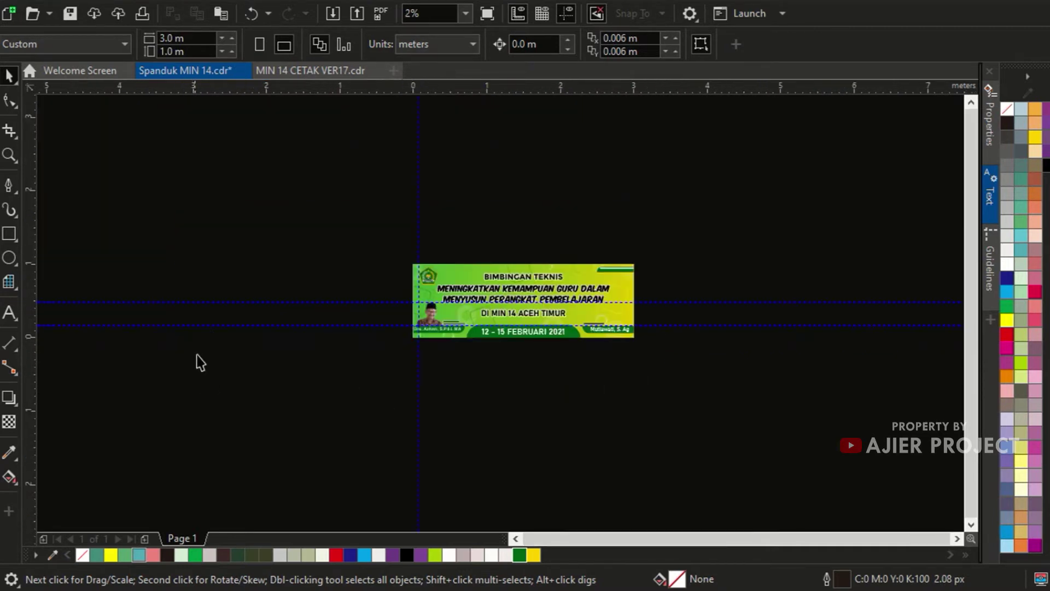
scroll(427, 327, up, 3)
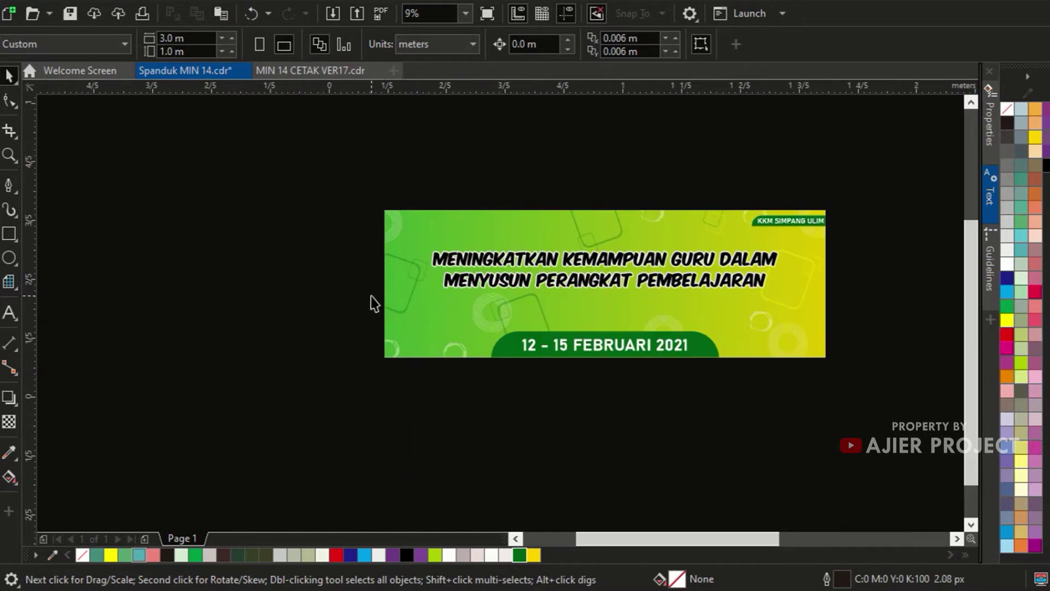
scroll(371, 296, up, 3)
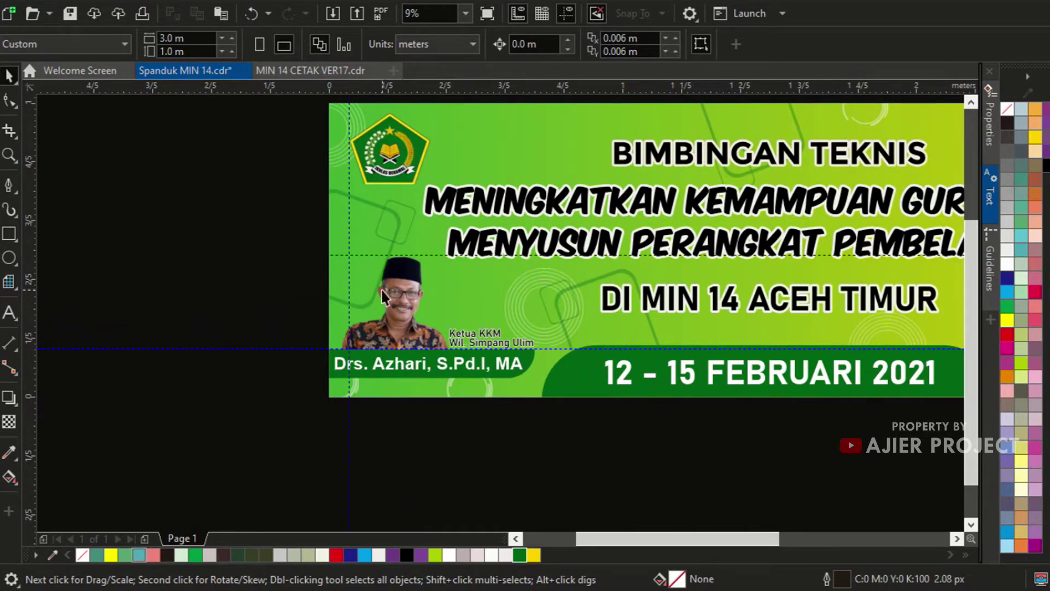
scroll(315, 304, down, 3)
scroll(755, 329, up, 3)
Move the small portrait photo into the empty space below the banner's Narasumber name plate.
drag(755, 329, 625, 464)
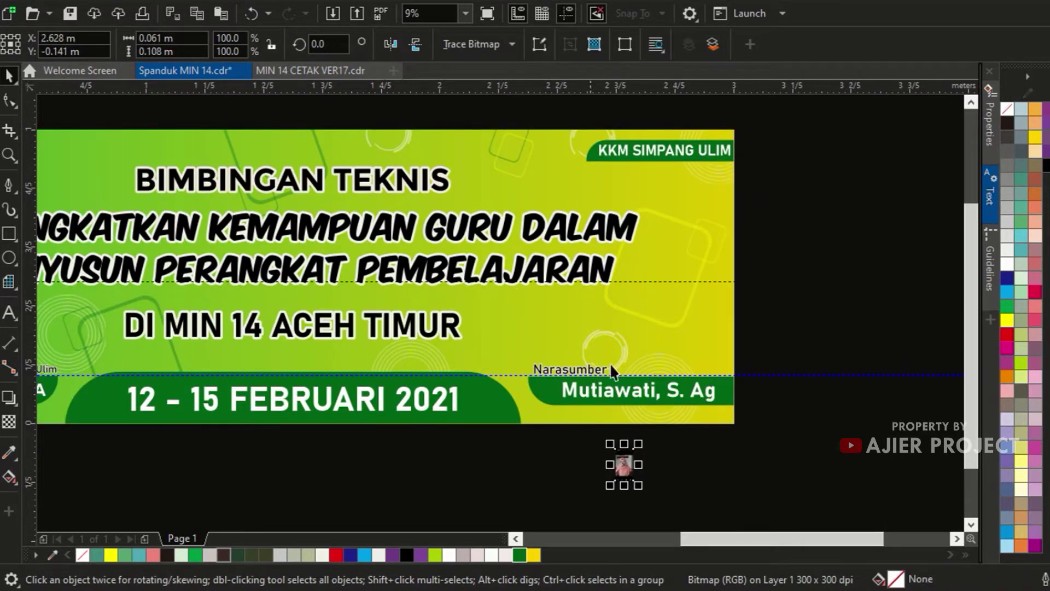
click(706, 500)
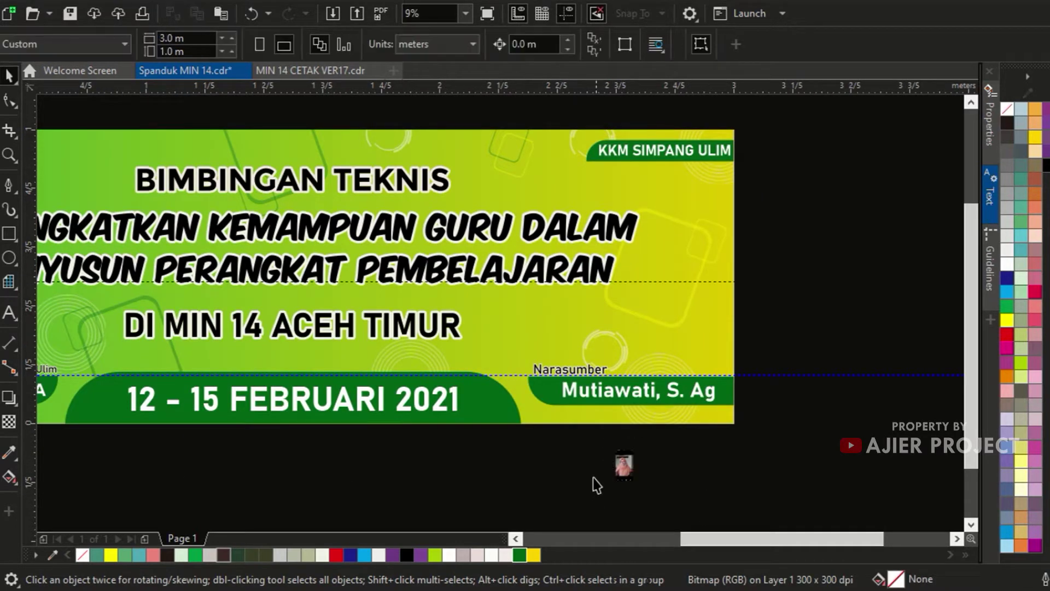
click(626, 468)
click(659, 464)
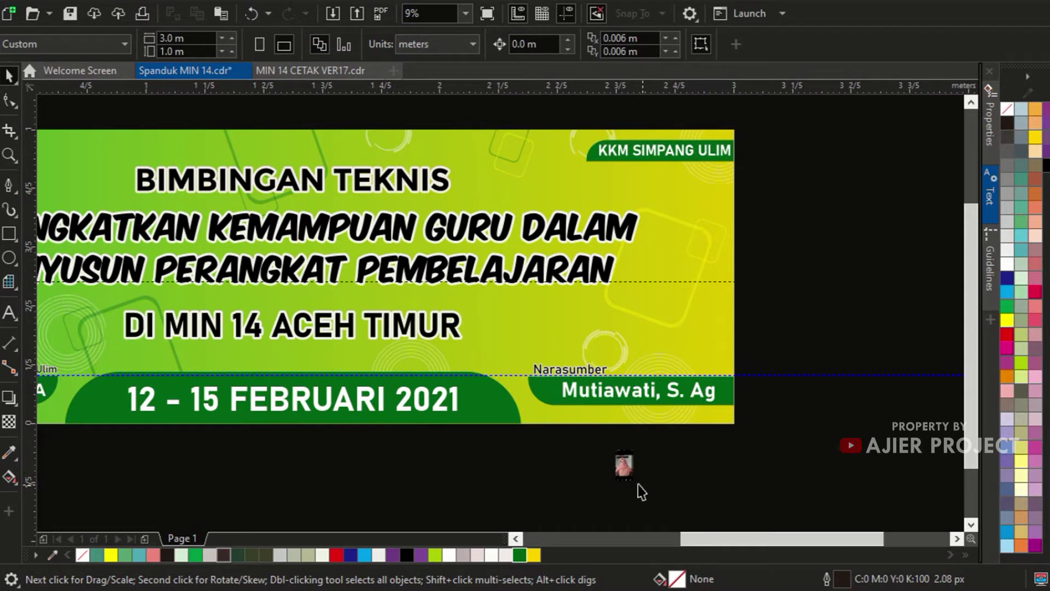
Fit all objects in the view, and set the zoom level to 100% with the small portrait photo selected.
click(465, 14)
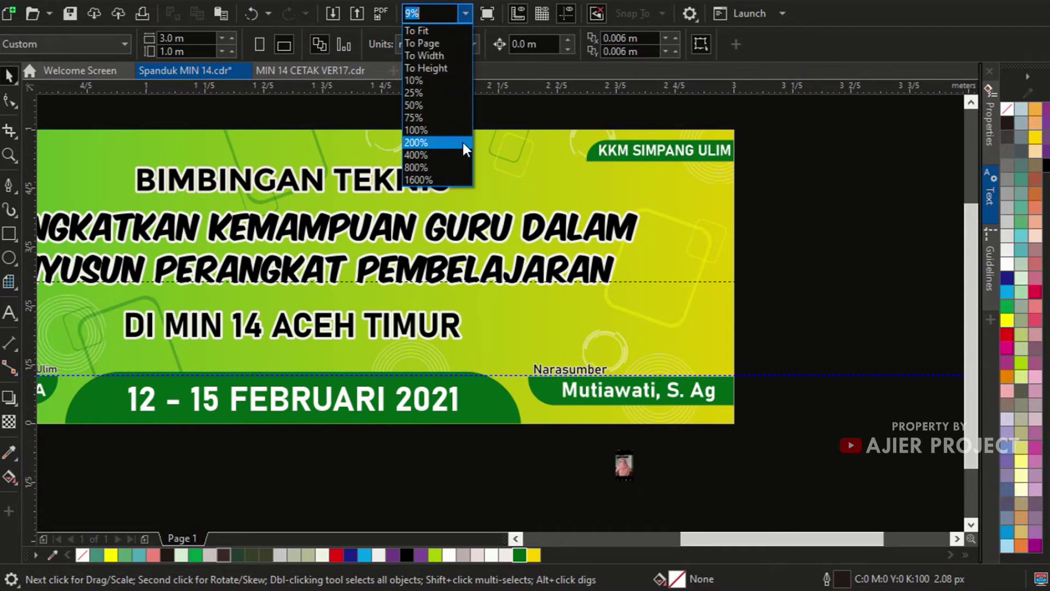
click(439, 31)
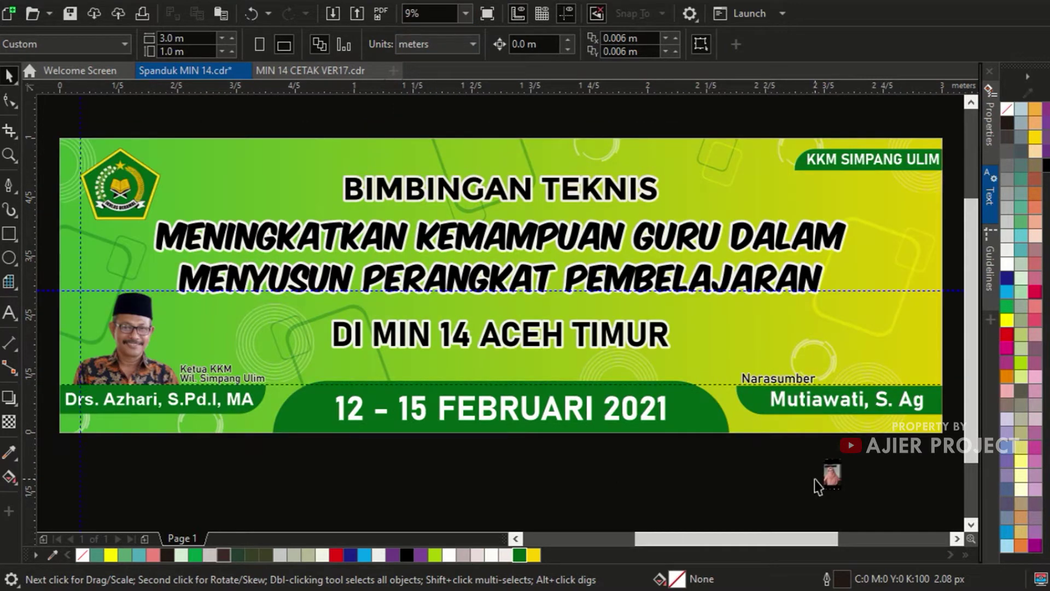
click(831, 475)
click(468, 12)
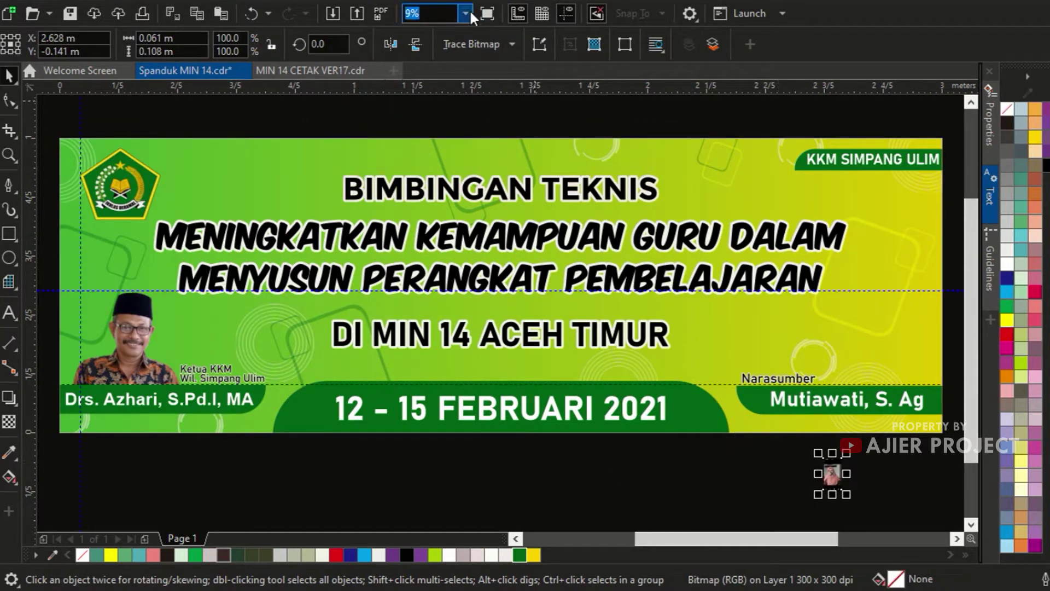
click(469, 9)
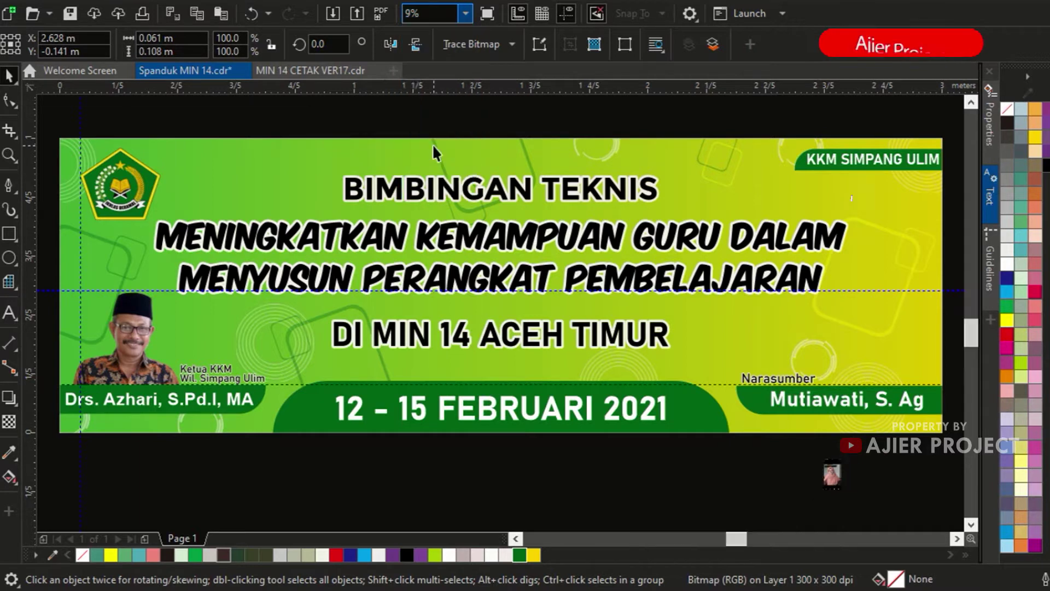
click(433, 143)
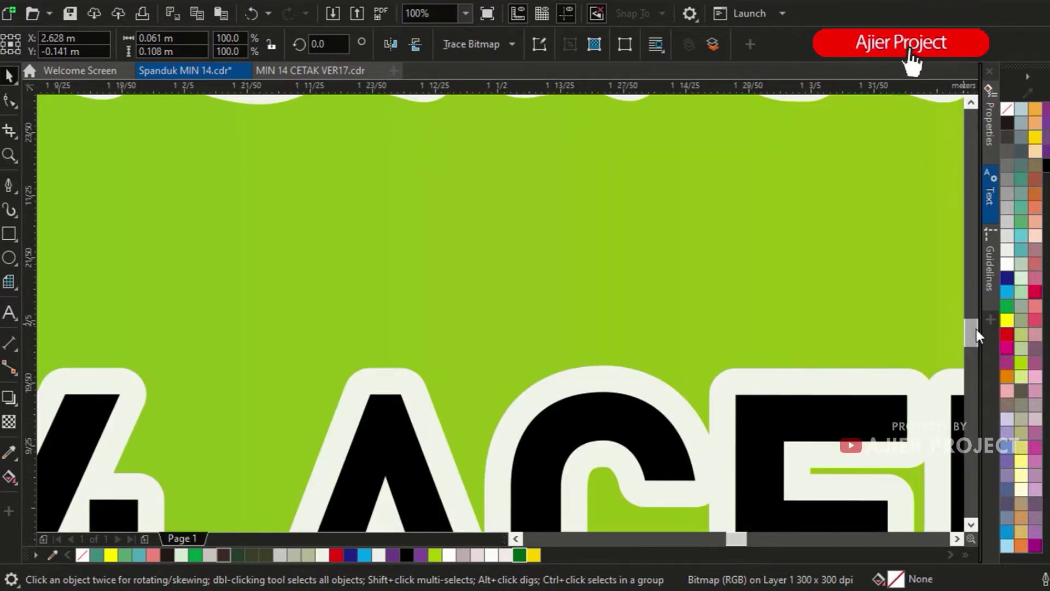
Locate the small portrait photo below the banner and inspect it at 100% zoom.
drag(976, 330, 970, 426)
drag(730, 541, 769, 538)
drag(971, 426, 975, 464)
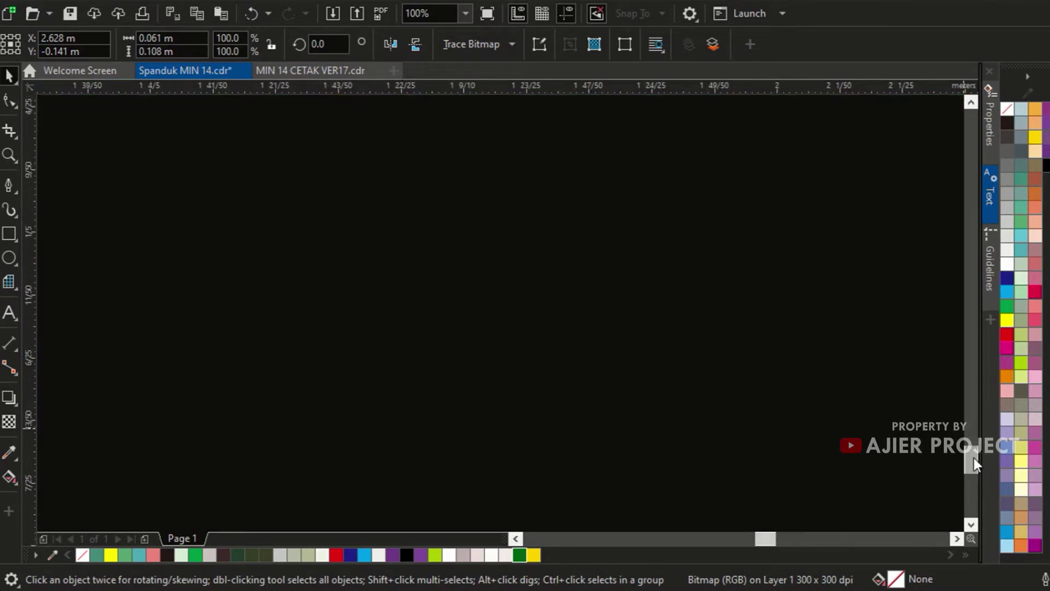
scroll(706, 363, down, 3)
scroll(706, 363, down, 2)
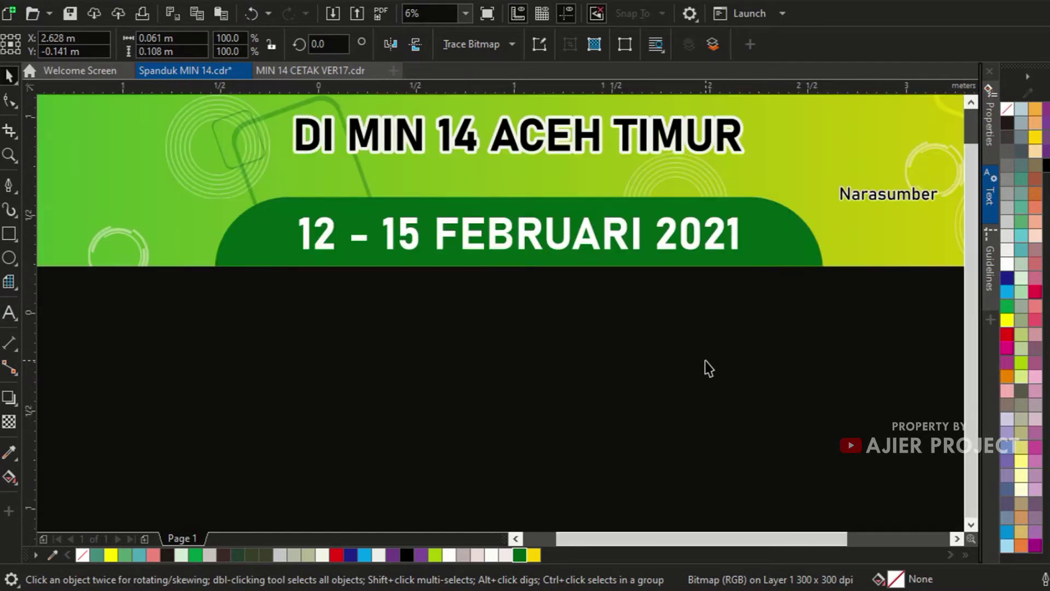
scroll(711, 366, down, 1)
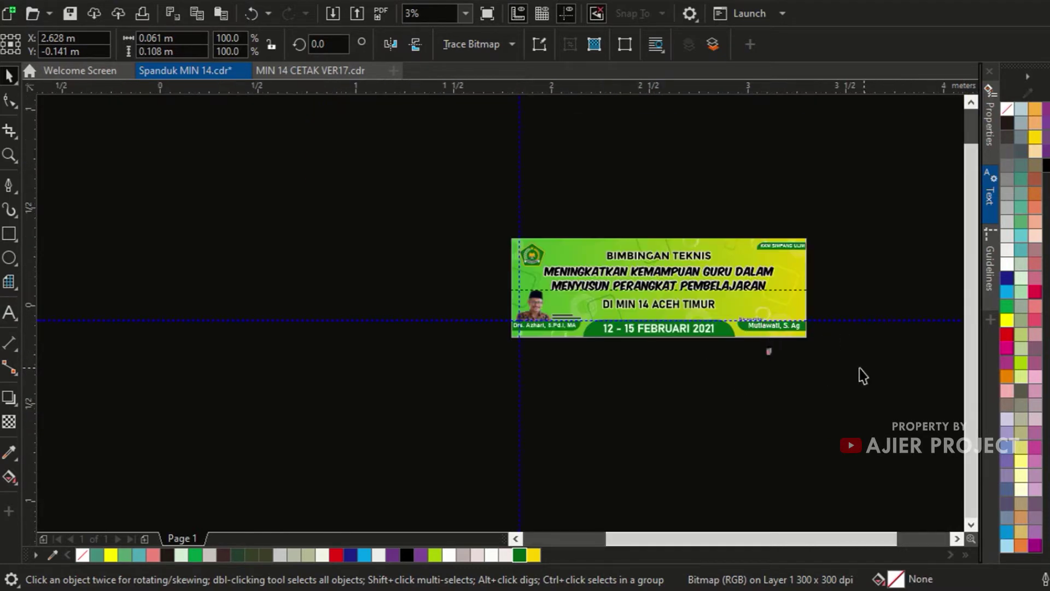
scroll(727, 329, up, 2)
scroll(827, 386, up, 2)
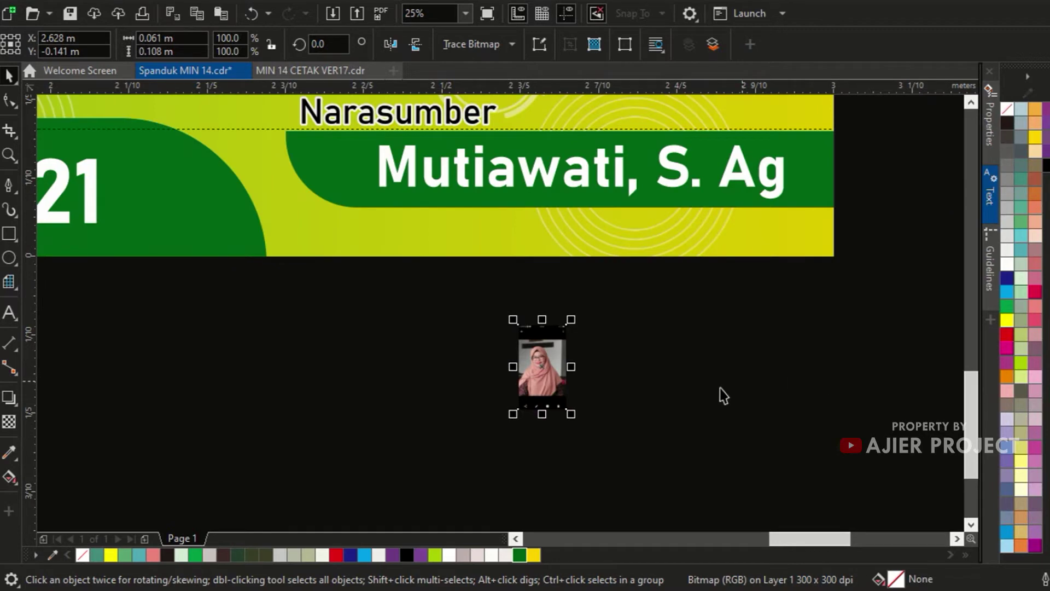
scroll(596, 454, up, 1)
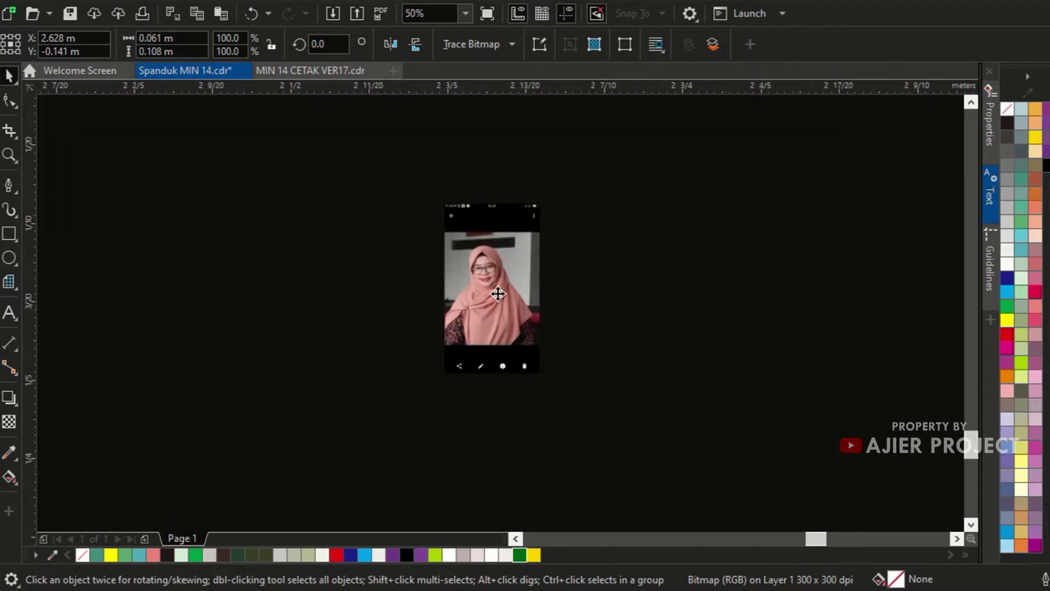
scroll(498, 294, up, 2)
scroll(585, 279, down, 1)
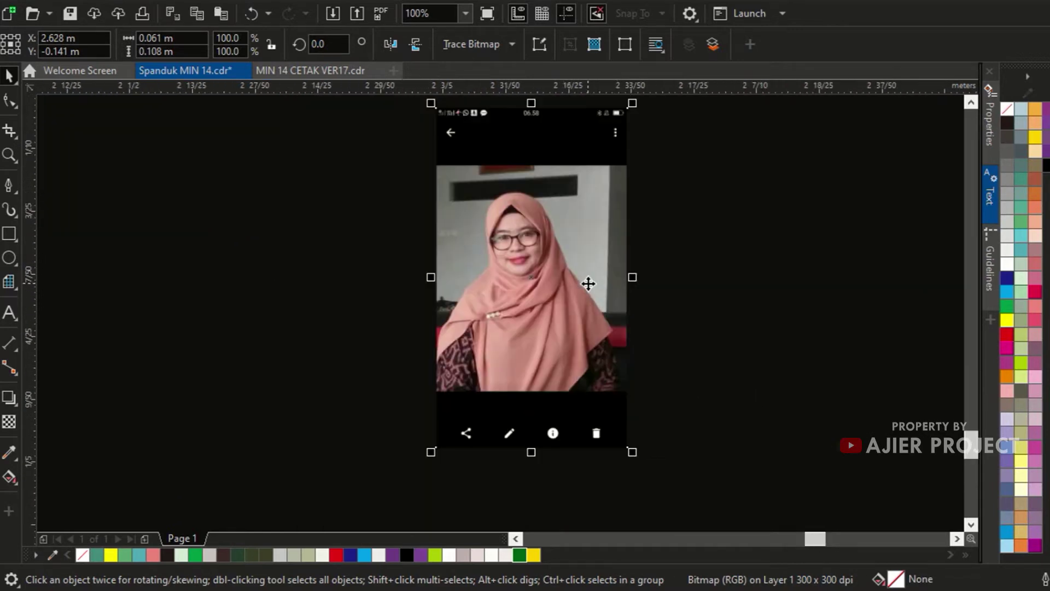
Examine the portrait photo up close, checking its black borders, wall background, headscarf outline and sleeves.
click(673, 478)
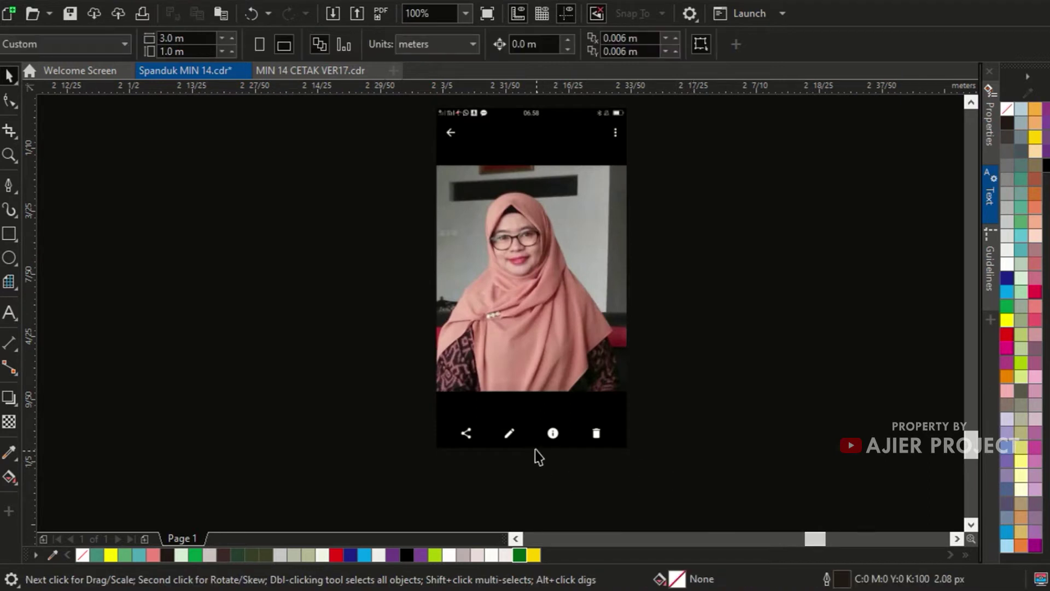
scroll(535, 450, up, 1)
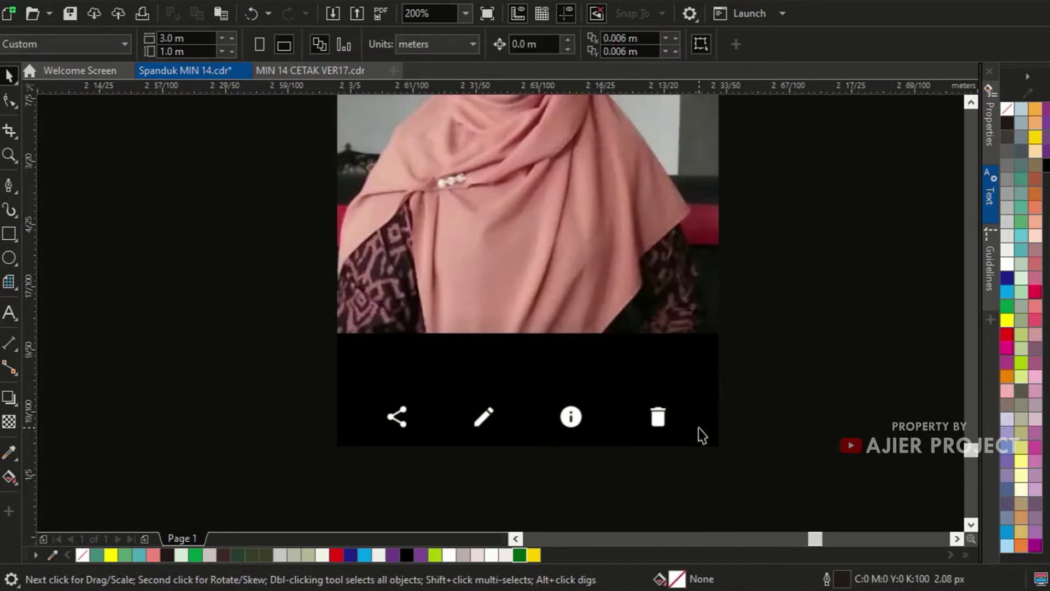
scroll(698, 431, down, 1)
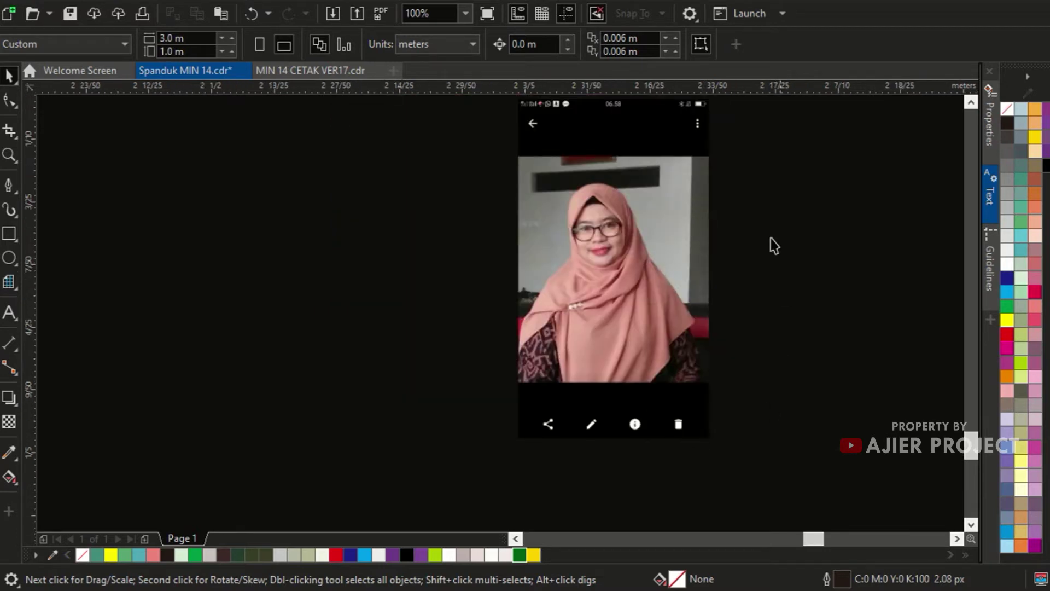
scroll(617, 111, up, 1)
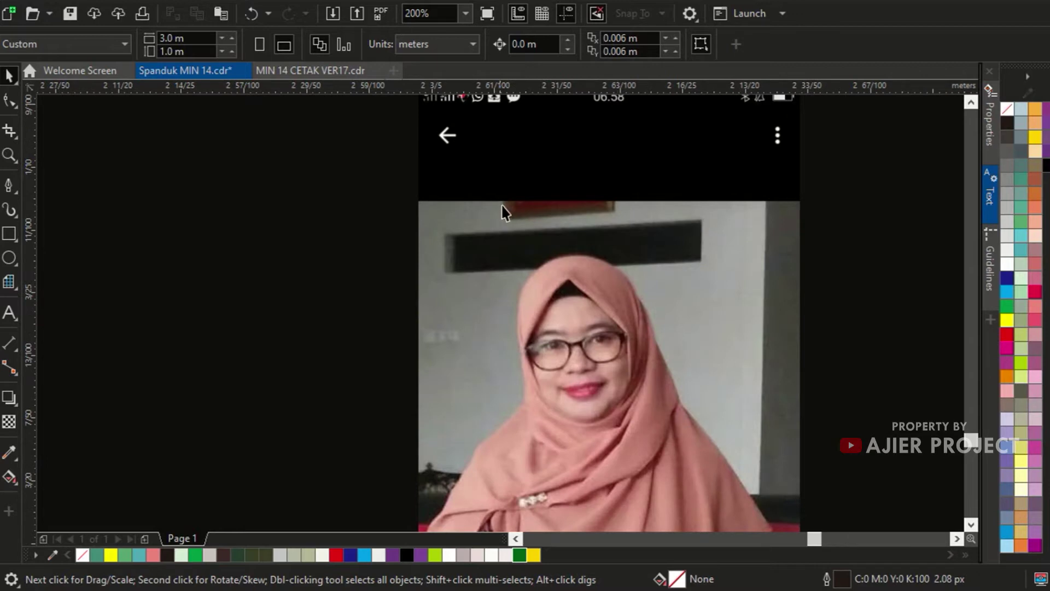
scroll(503, 210, down, 1)
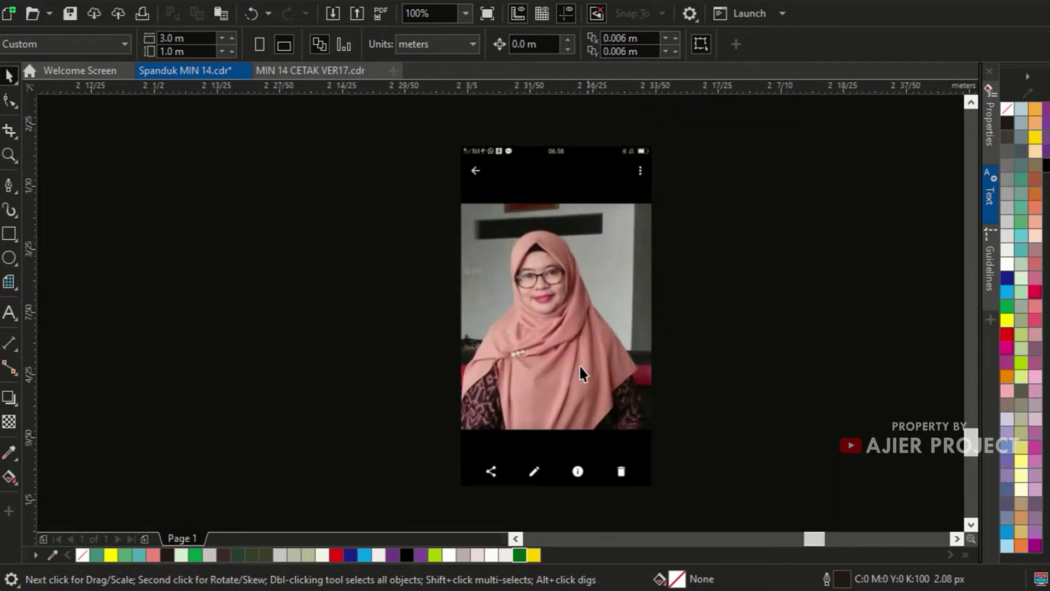
scroll(521, 236, up, 3)
scroll(520, 236, down, 2)
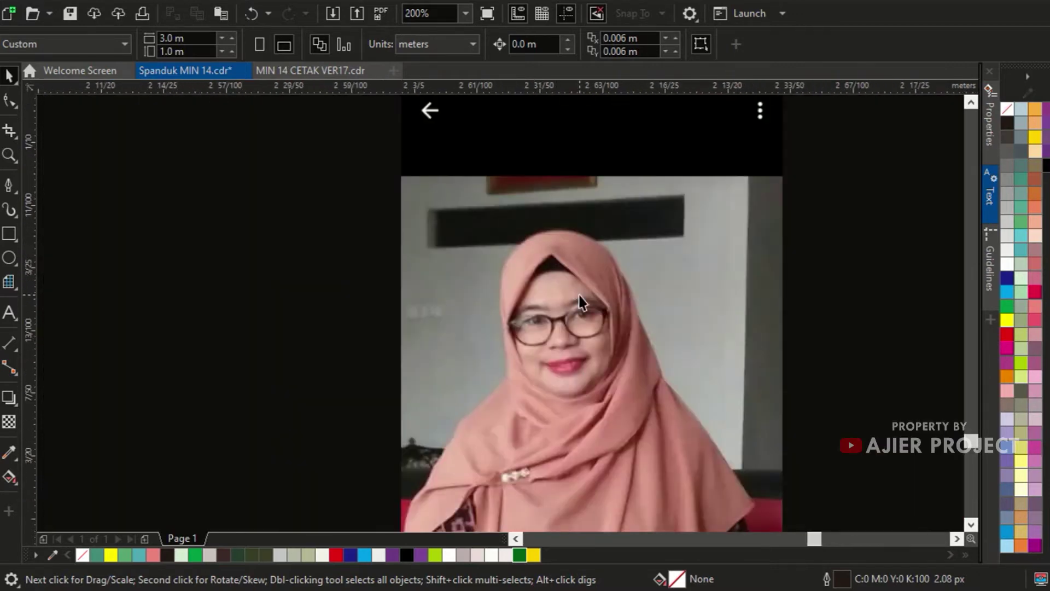
scroll(581, 300, up, 1)
scroll(502, 170, up, 2)
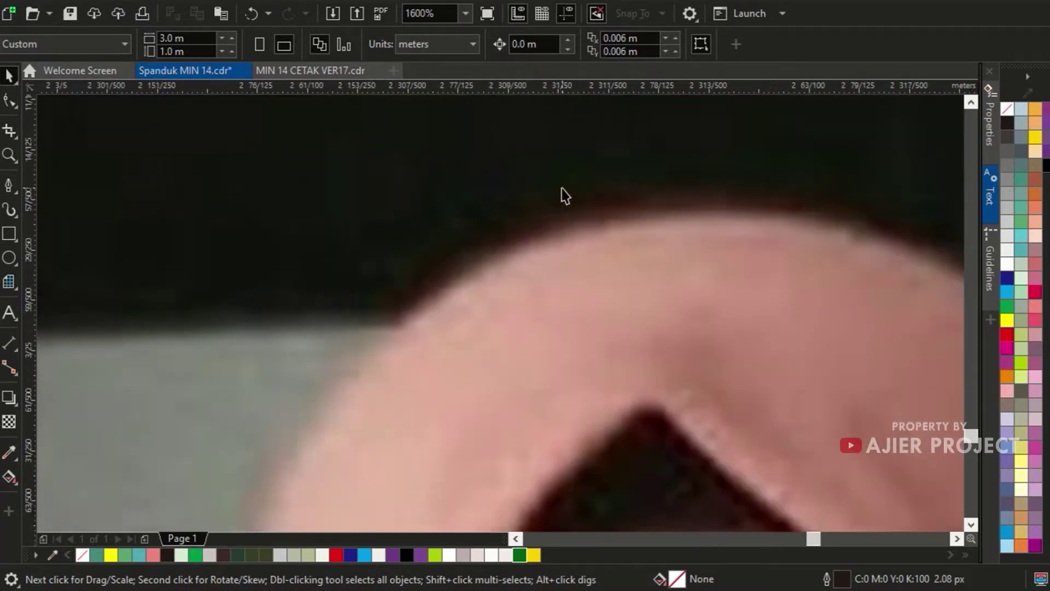
scroll(563, 198, down, 1)
scroll(470, 261, down, 2)
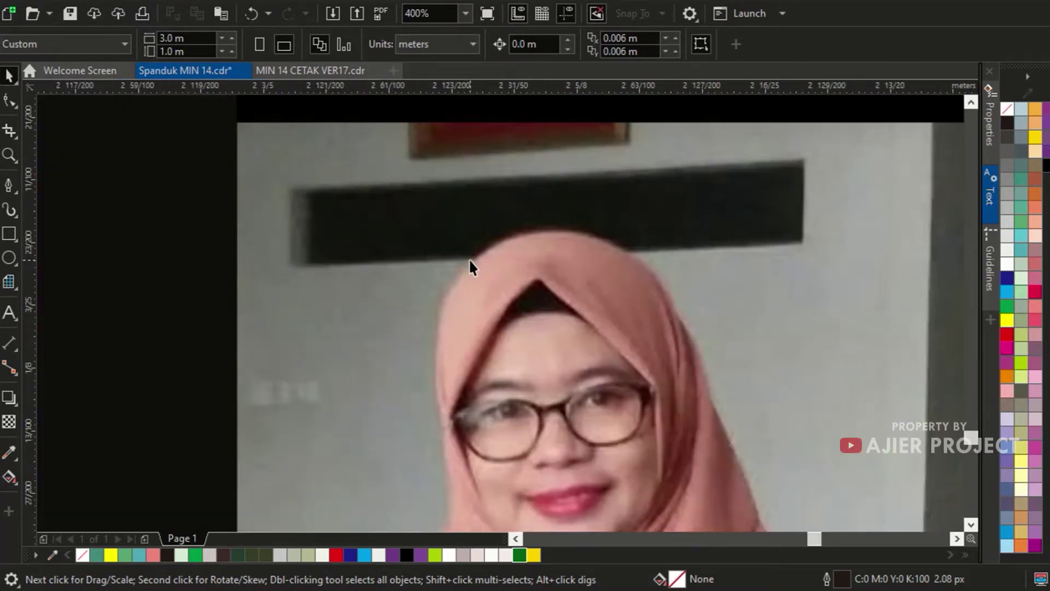
scroll(472, 263, down, 1)
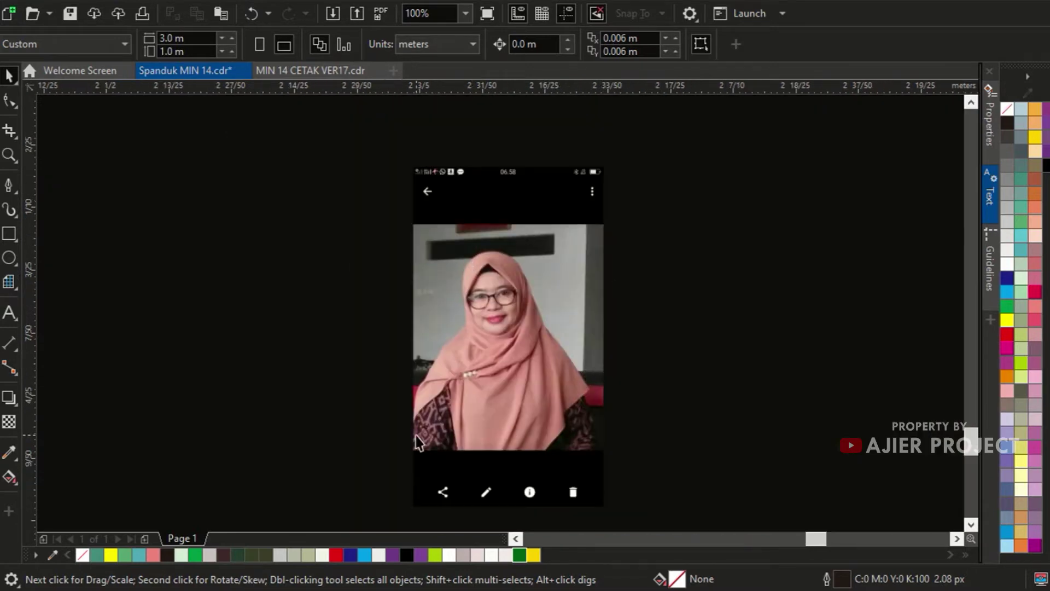
scroll(417, 441, up, 1)
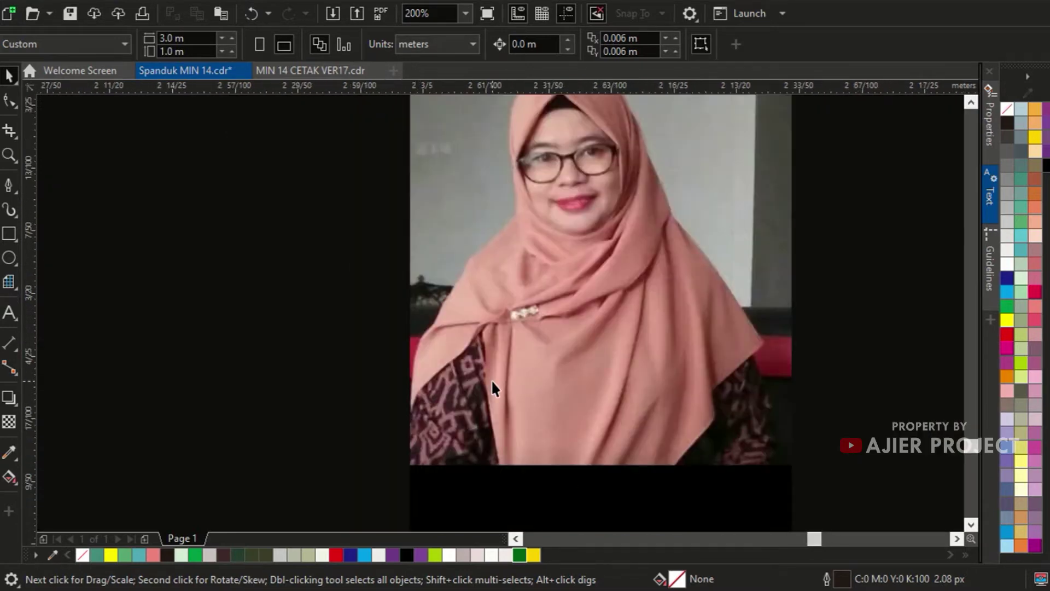
scroll(491, 379, down, 1)
mouse_move(548, 221)
mouse_down()
mouse_move(444, 226)
mouse_move(546, 227)
mouse_up()
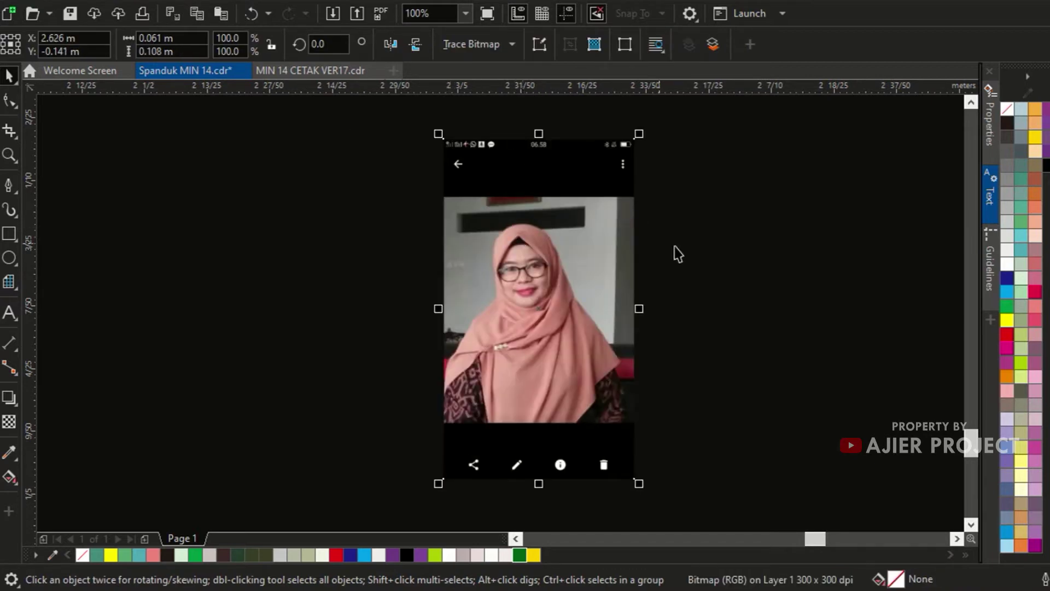
click(730, 261)
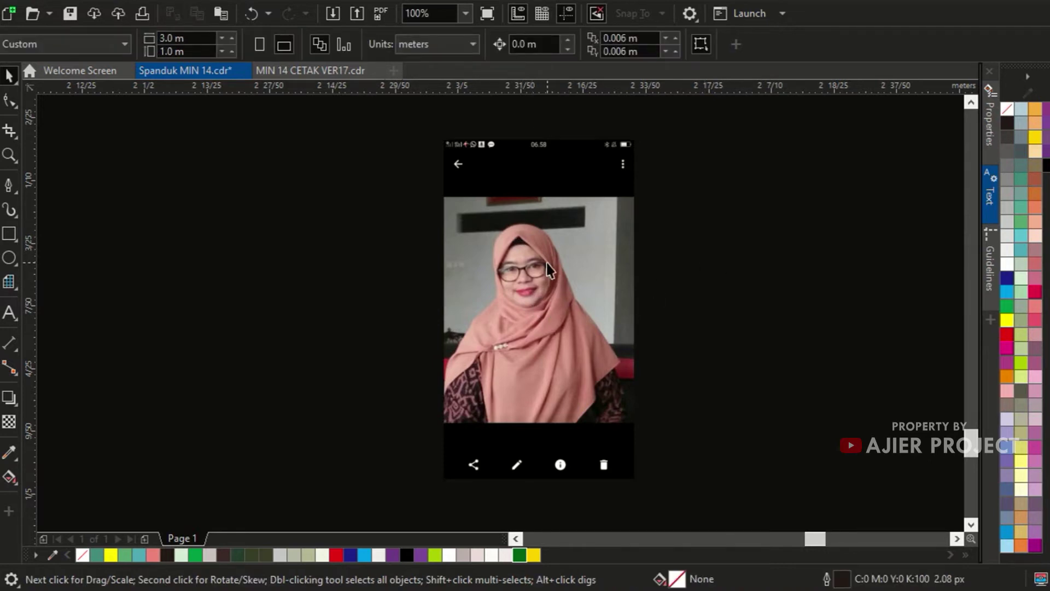
Start a Pen tool path at the pointed corner of the headscarf beside the red sofa on the photo's right side.
click(452, 253)
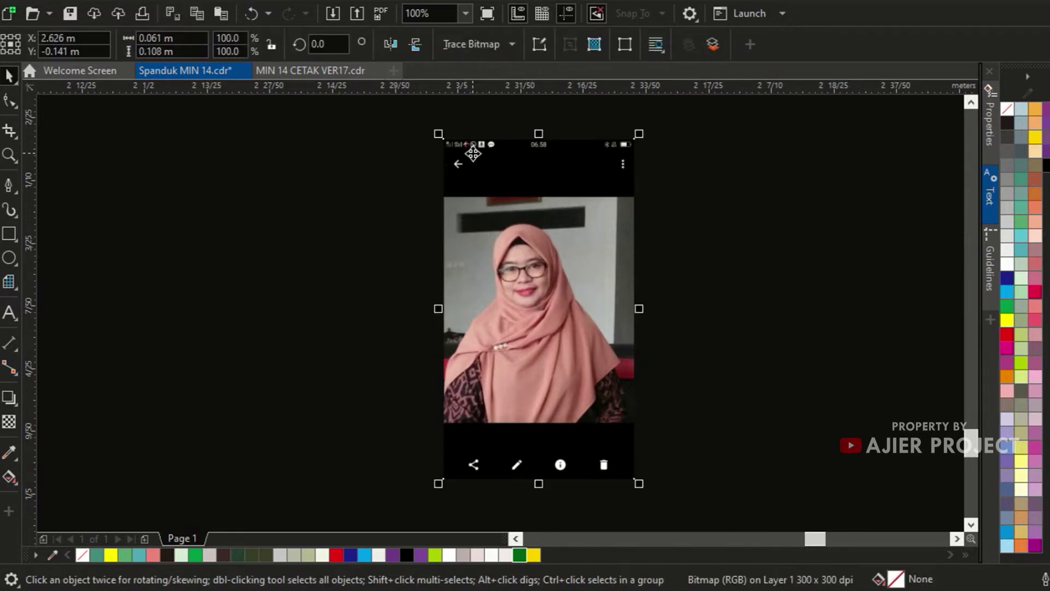
key(Escape)
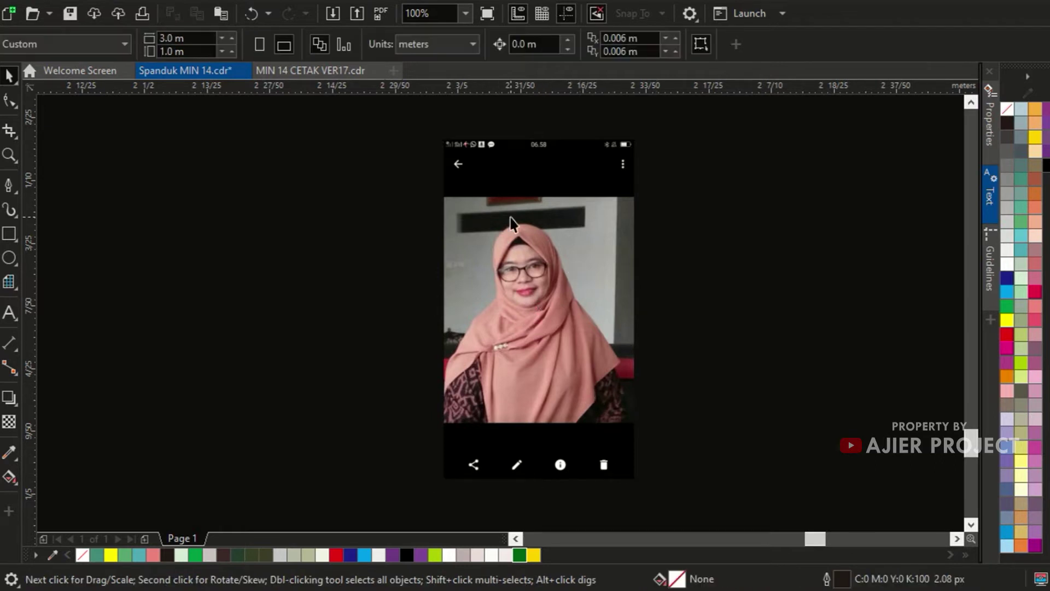
click(10, 186)
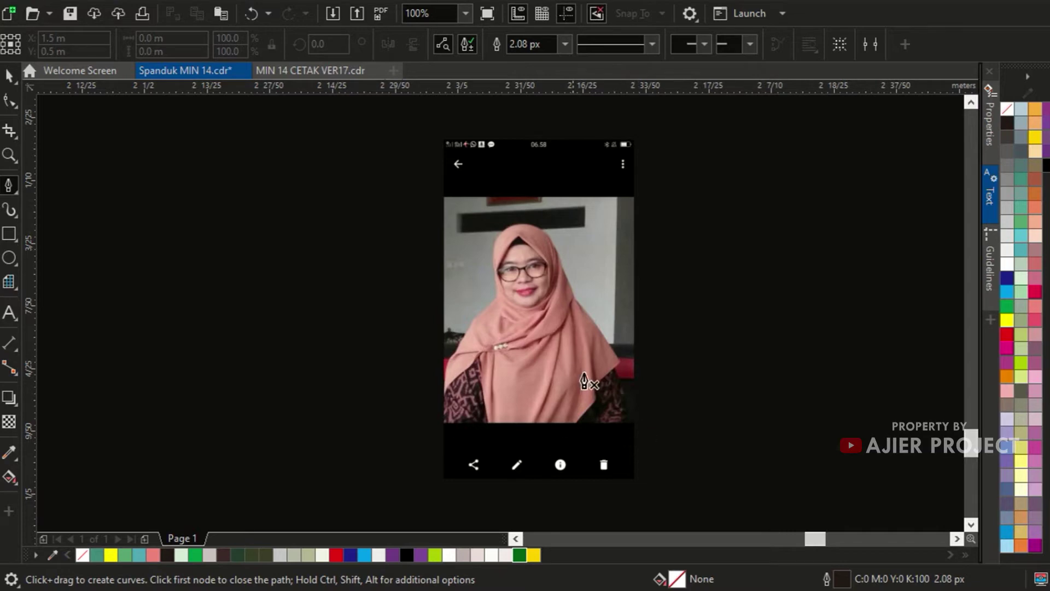
scroll(635, 410, up, 2)
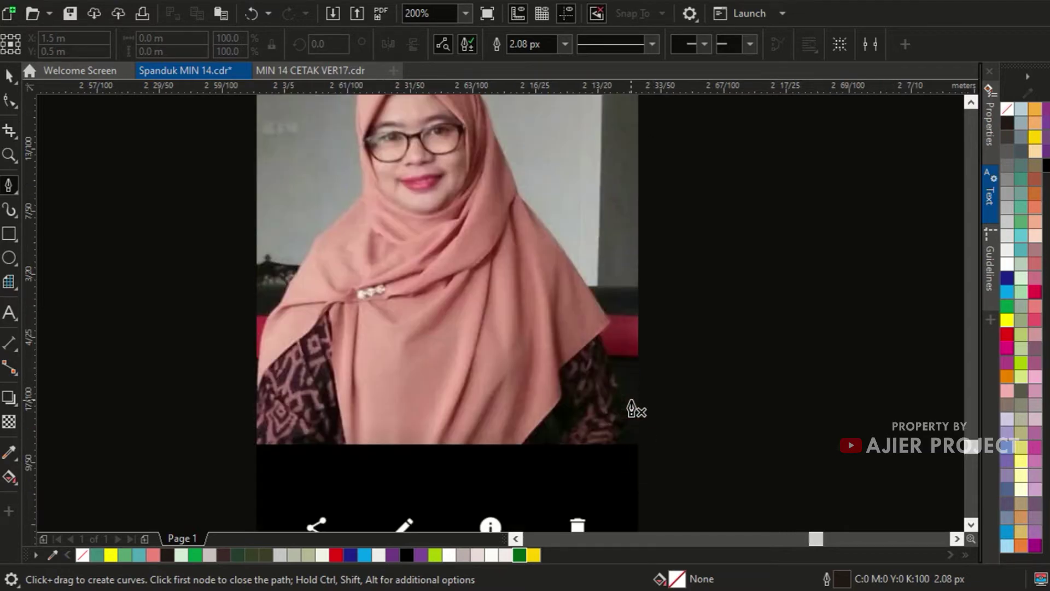
scroll(628, 416, up, 2)
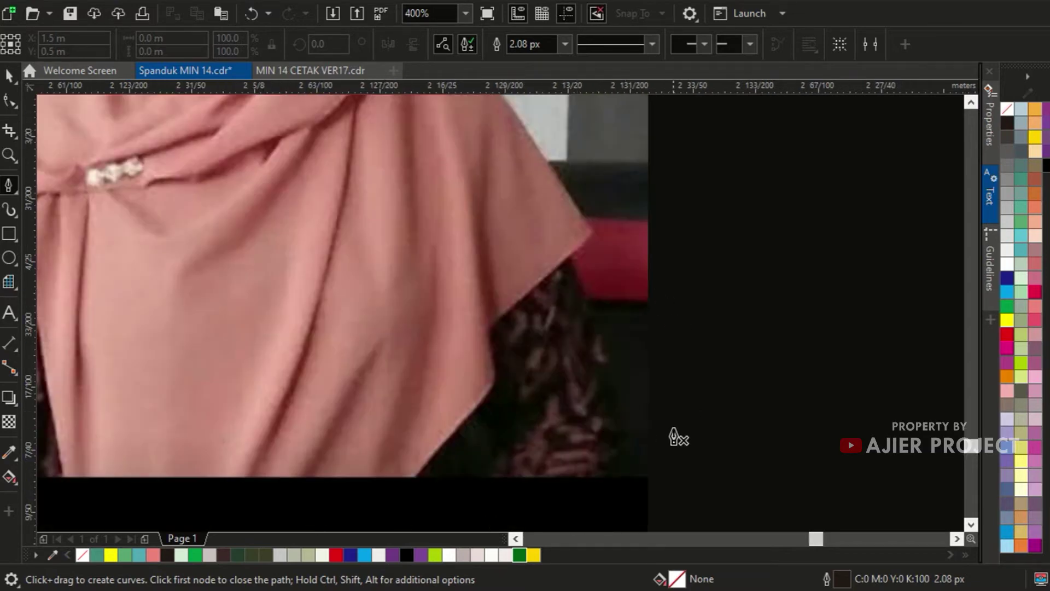
scroll(598, 237, up, 2)
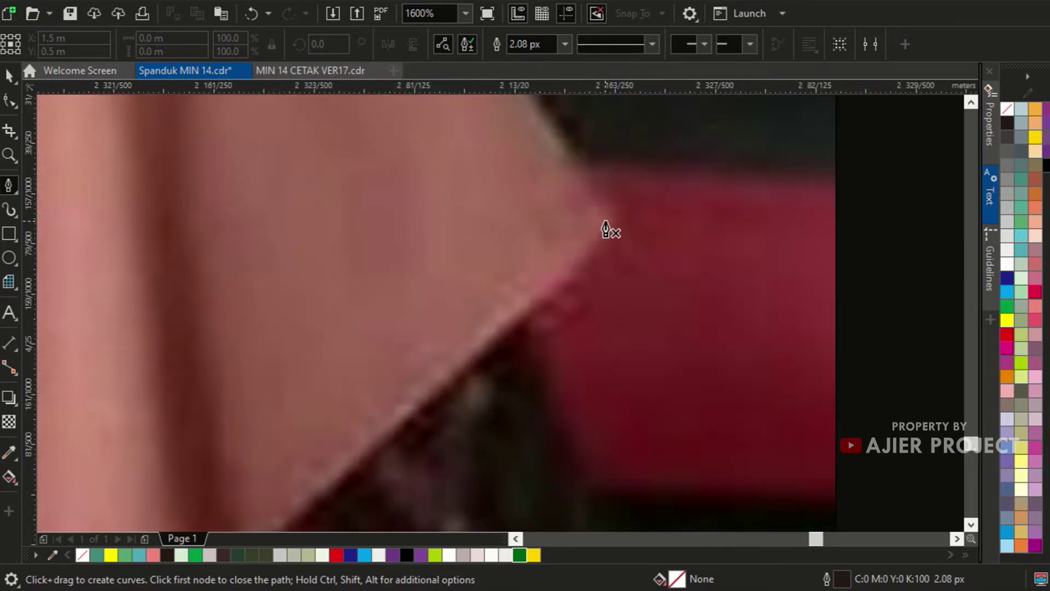
click(610, 220)
scroll(692, 260, down, 2)
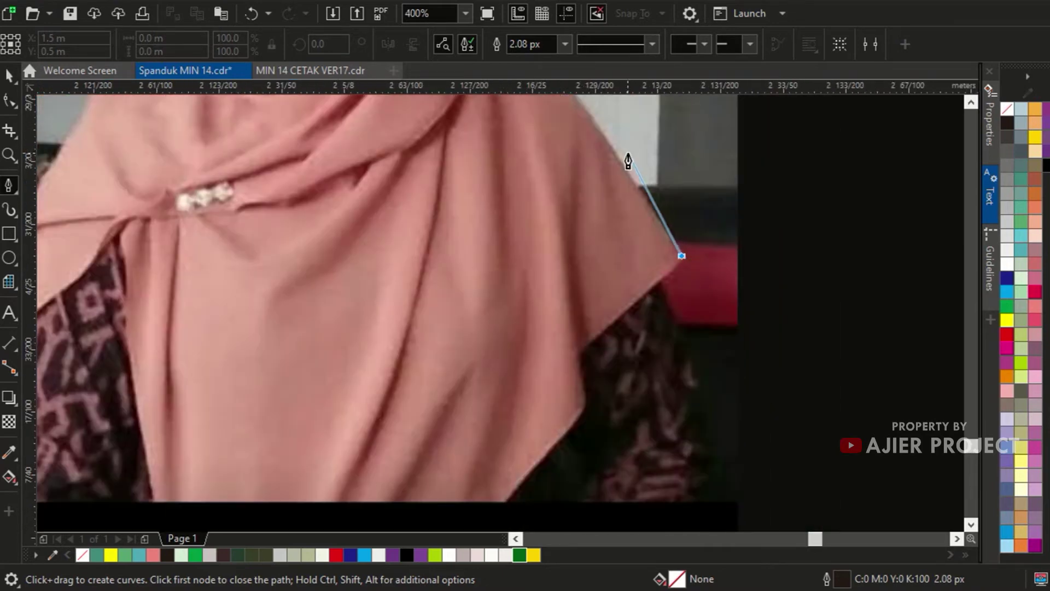
Trace the headscarf's right shoulder edge with path nodes from the pointed corner up to the fold beside the neck.
scroll(629, 160, up, 2)
drag(602, 211, 559, 150)
scroll(638, 199, down, 2)
scroll(600, 146, up, 2)
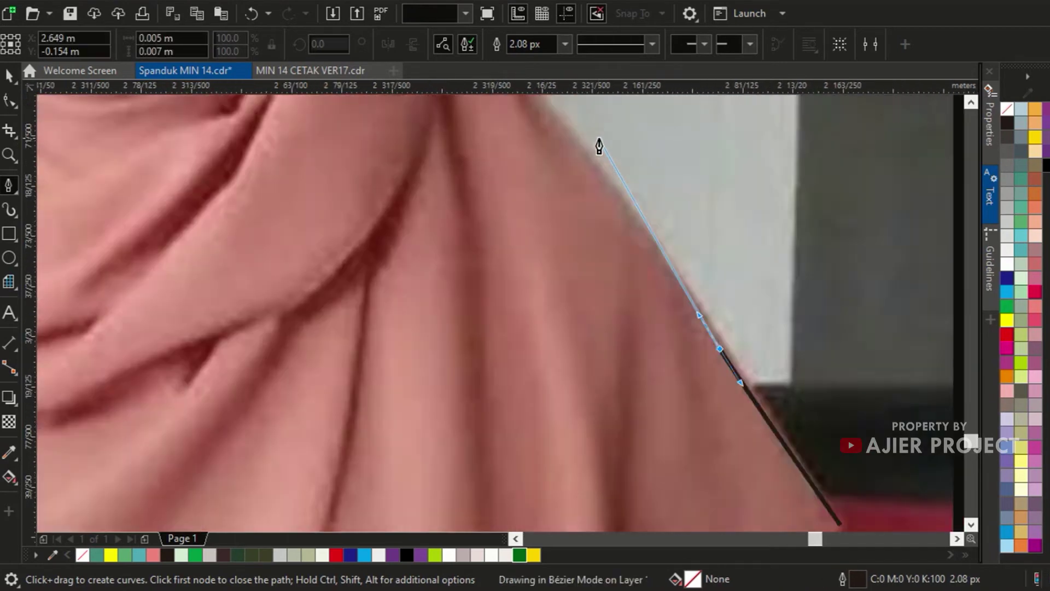
key(space)
click(582, 199)
scroll(664, 237, down, 2)
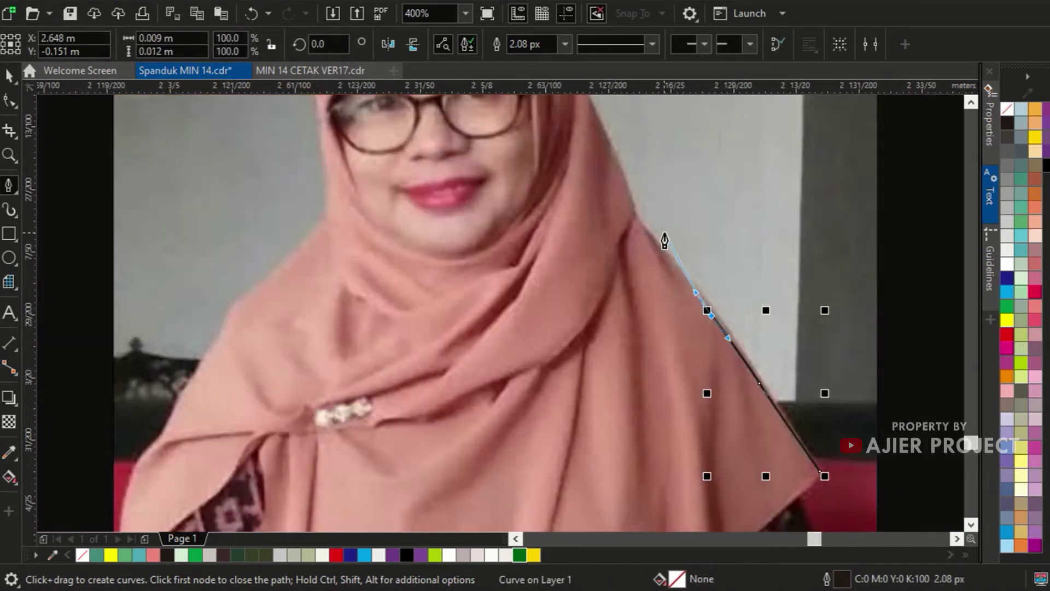
scroll(612, 252, up, 2)
scroll(633, 269, down, 2)
click(633, 270)
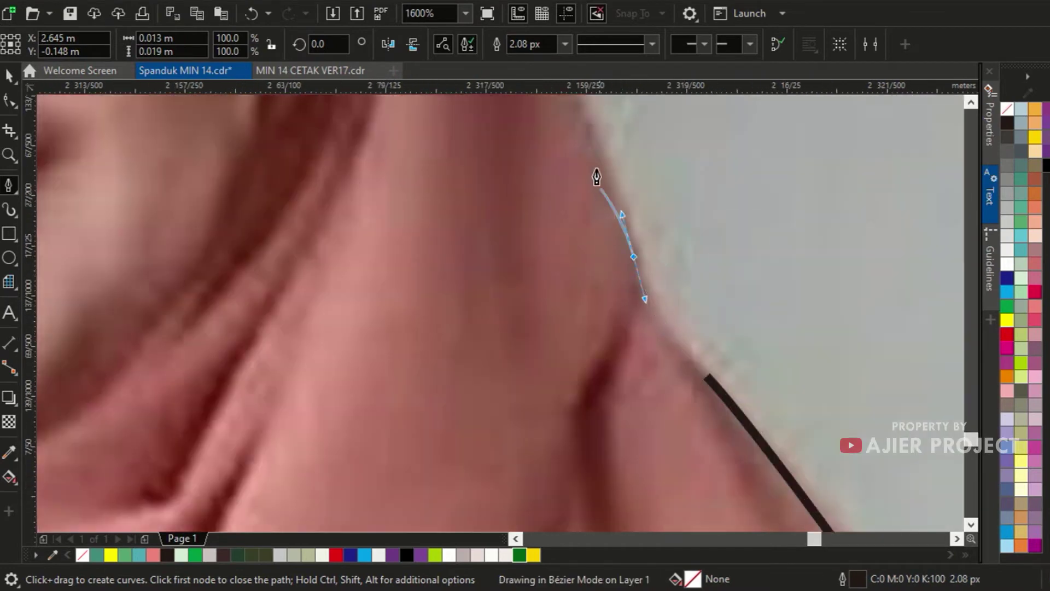
Continue the path up the headscarf's right edge past the glasses and curve it onto the right side of the crown.
scroll(755, 381, down, 2)
scroll(755, 382, up, 2)
click(728, 290)
scroll(734, 317, down, 2)
scroll(734, 317, up, 2)
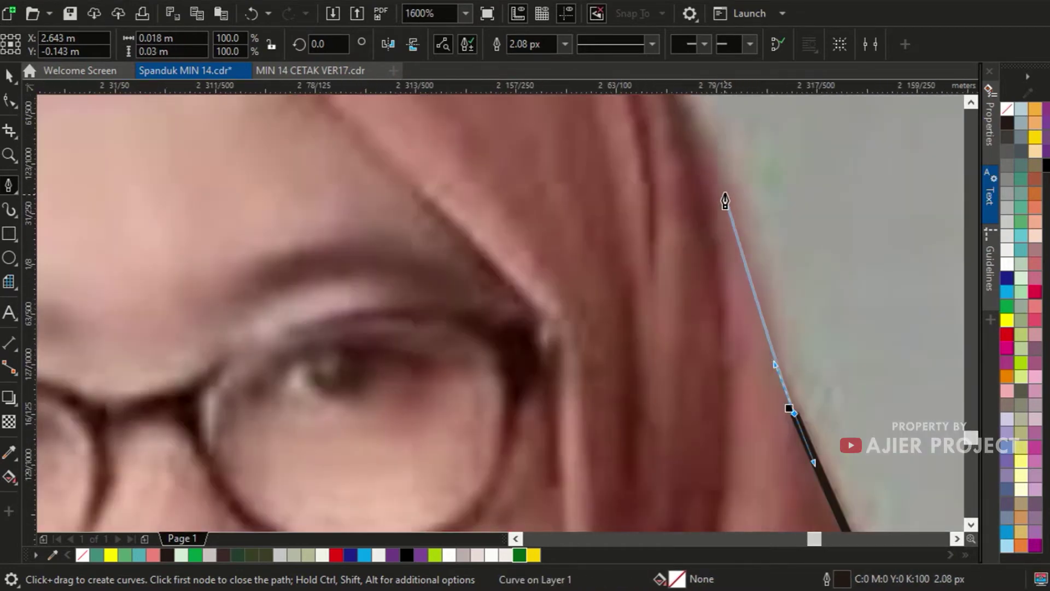
click(819, 290)
scroll(821, 281, down, 2)
scroll(821, 274, up, 2)
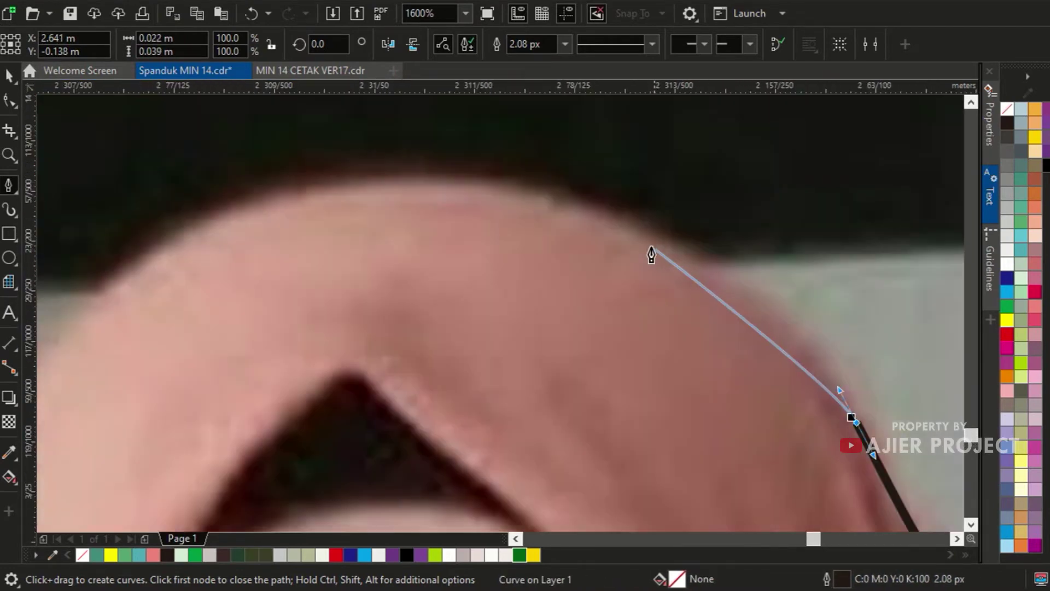
drag(645, 242, 559, 206)
drag(291, 204, 188, 254)
scroll(618, 146, down, 2)
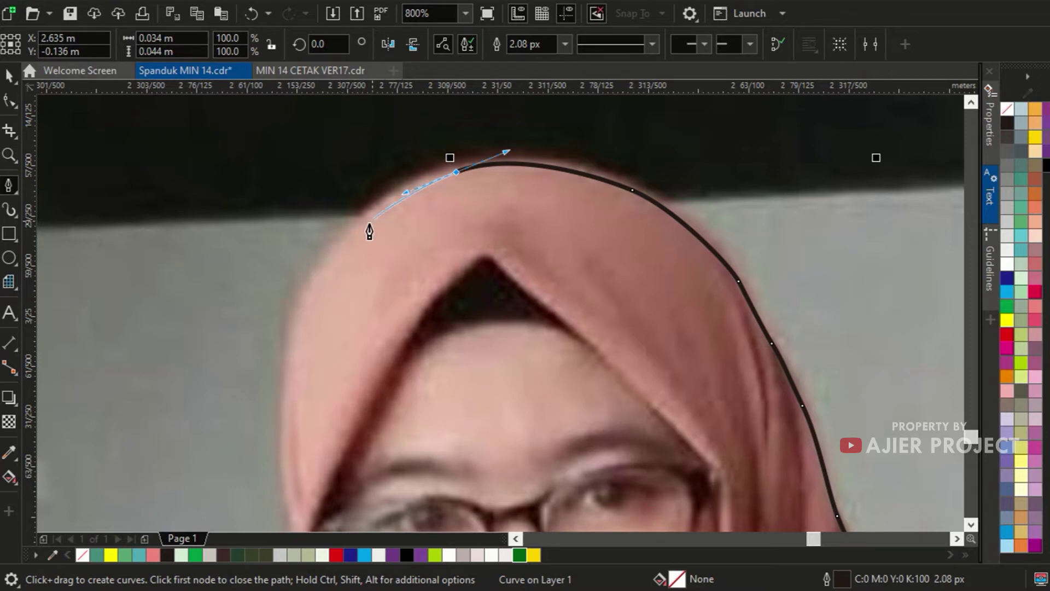
click(328, 276)
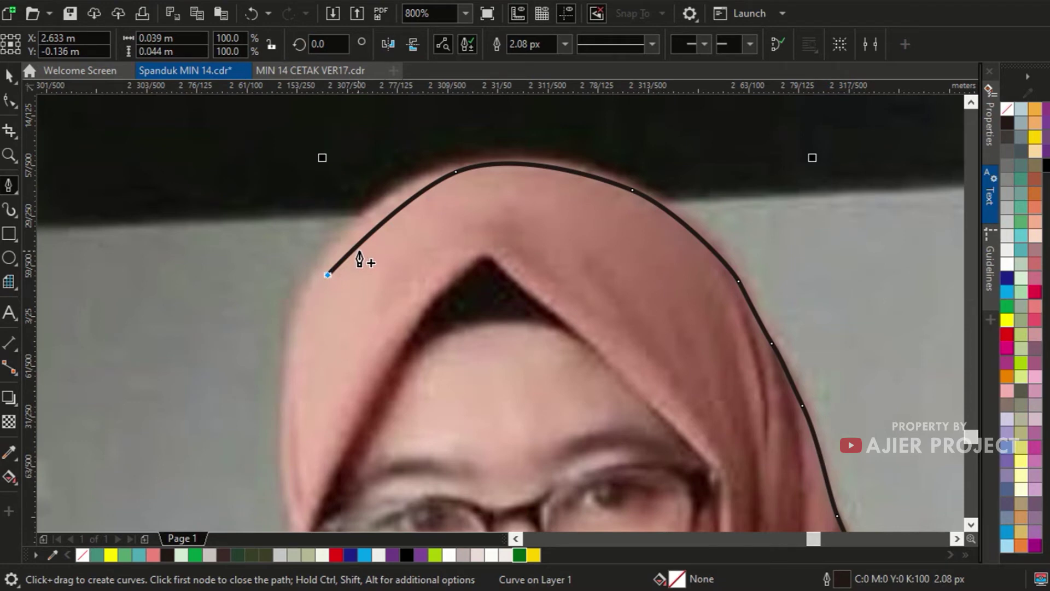
key(F10)
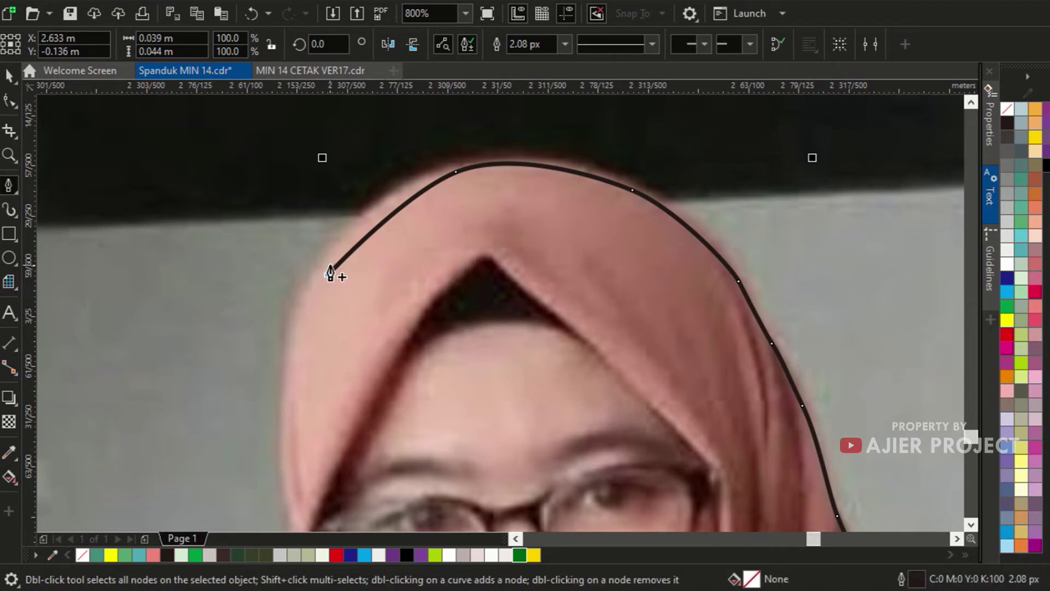
key(ctrl+z)
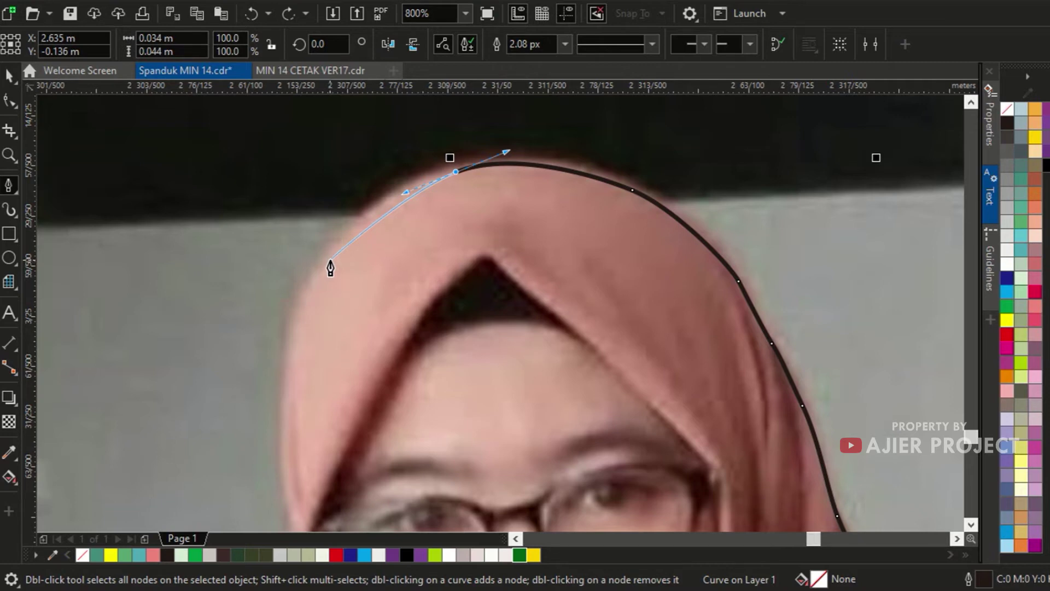
mouse_move(330, 261)
mouse_down()
mouse_move(294, 335)
mouse_move(298, 319)
mouse_up()
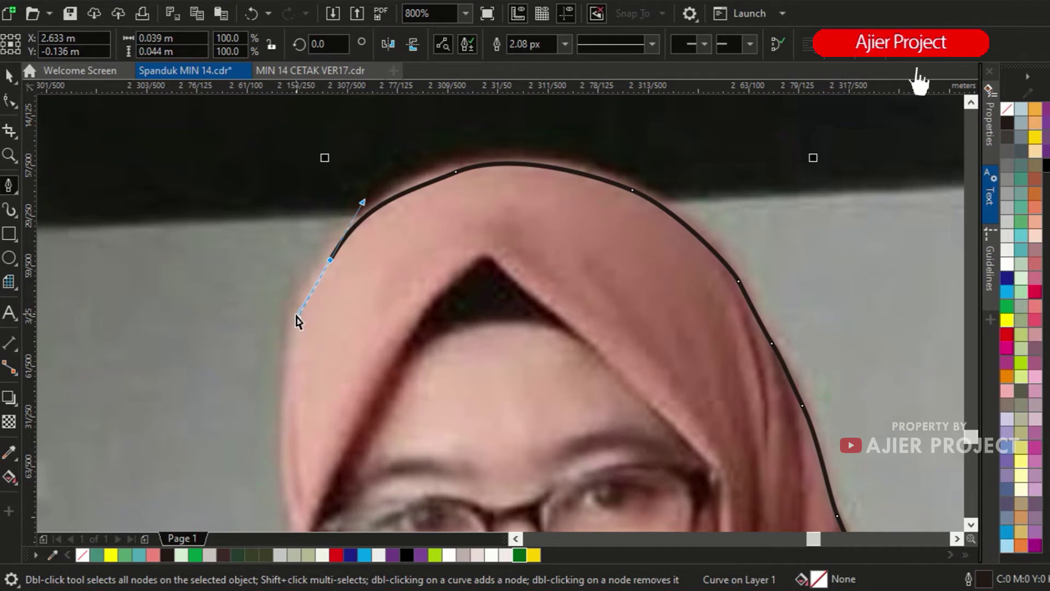
key(ctrl+z)
key(ctrl+z)
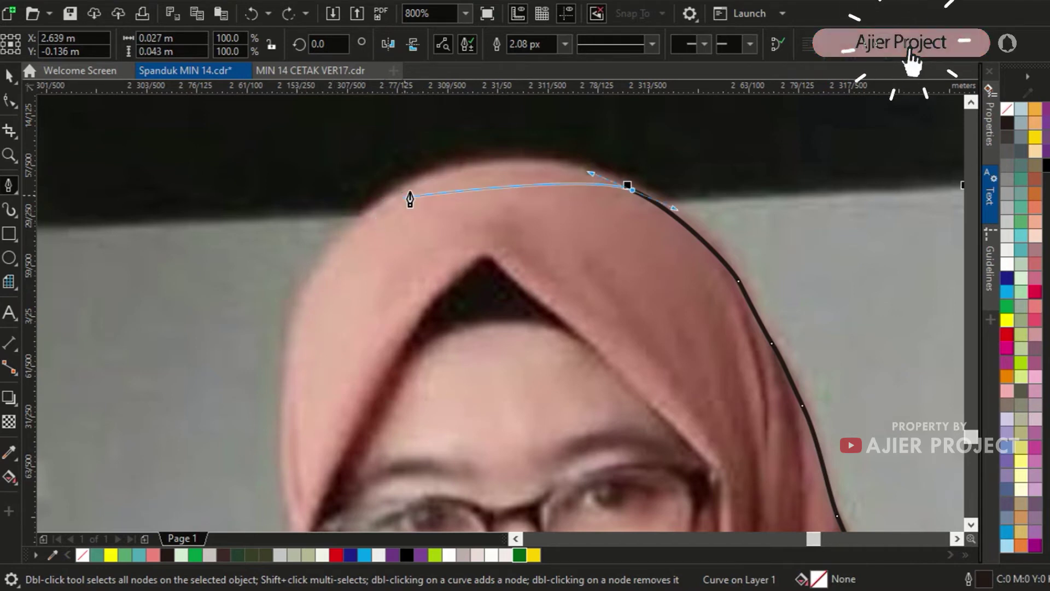
Trace curved path segments over the crown of the headscarf and down its upper left side.
mouse_move(465, 171)
mouse_down()
mouse_move(403, 179)
mouse_move(414, 185)
mouse_up()
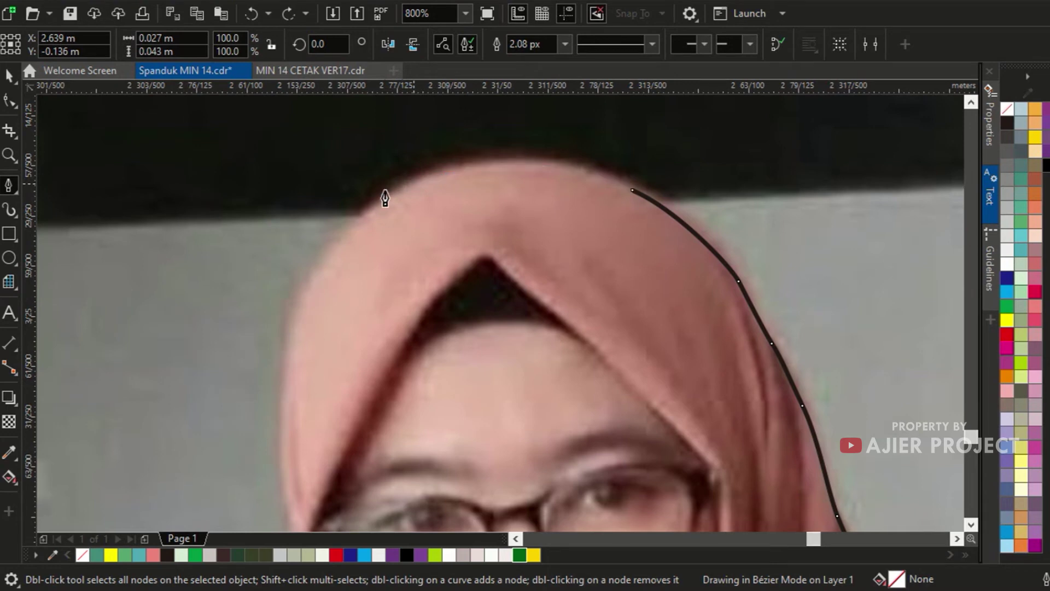
drag(352, 243, 324, 276)
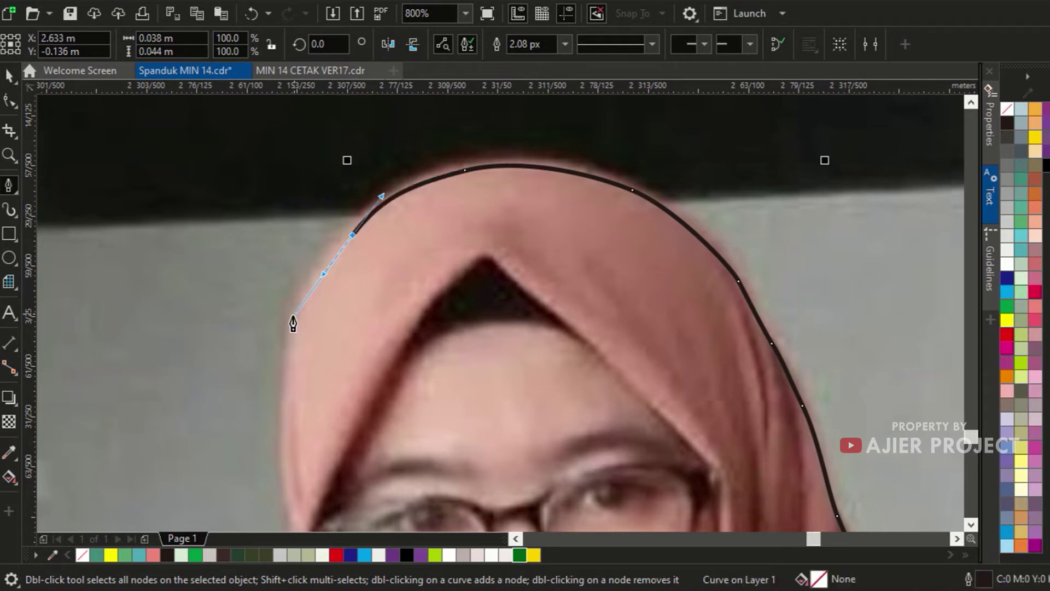
mouse_move(293, 327)
mouse_down()
mouse_move(283, 384)
mouse_move(305, 298)
mouse_up()
Extend the path down the headscarf's left edge, past the glasses to beside the mouth.
scroll(300, 305, down, 4)
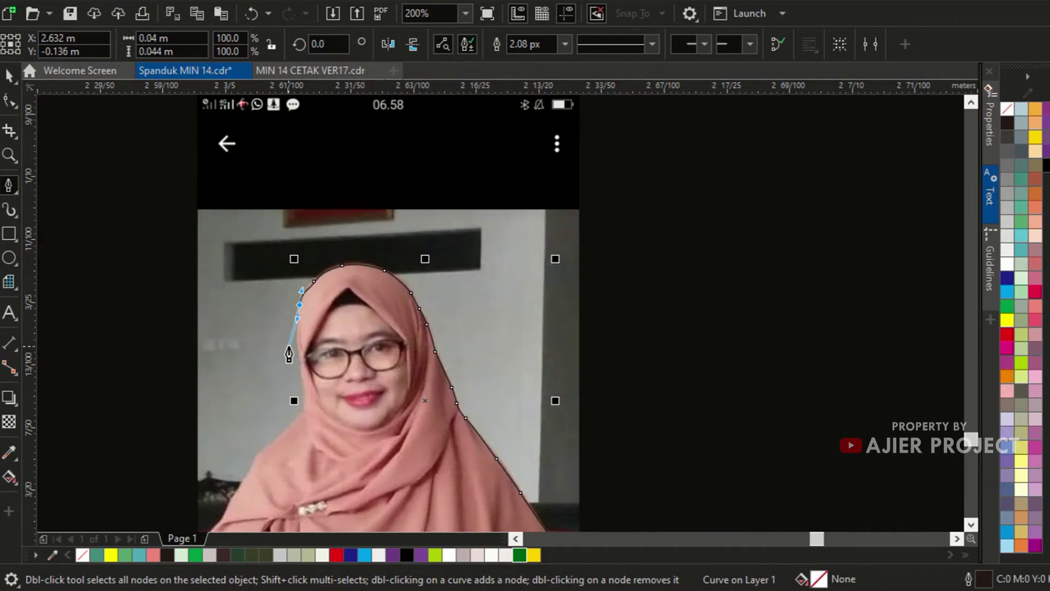
scroll(313, 272, up, 4)
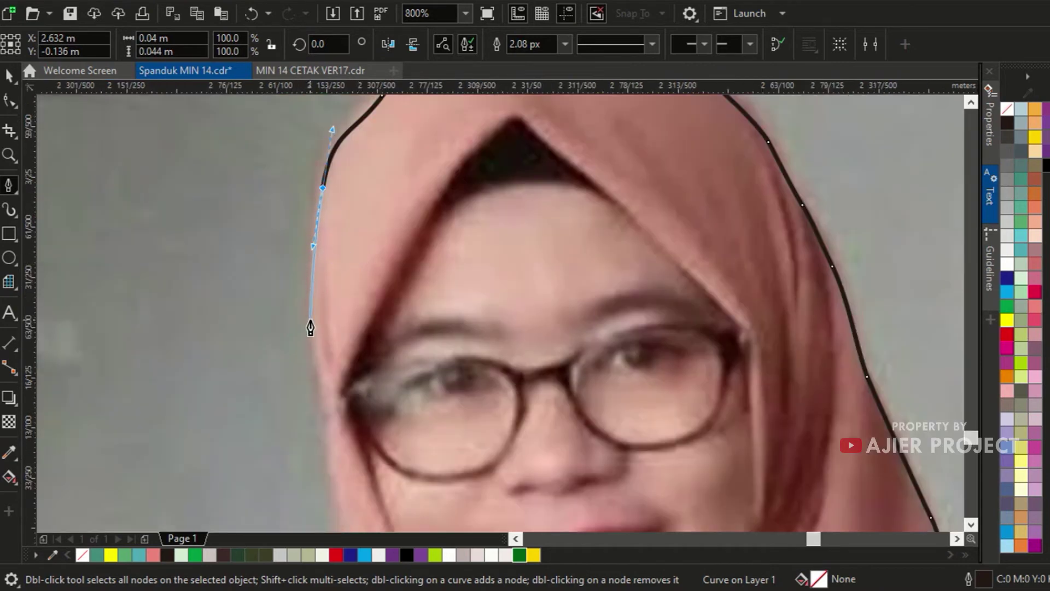
drag(310, 321, 313, 355)
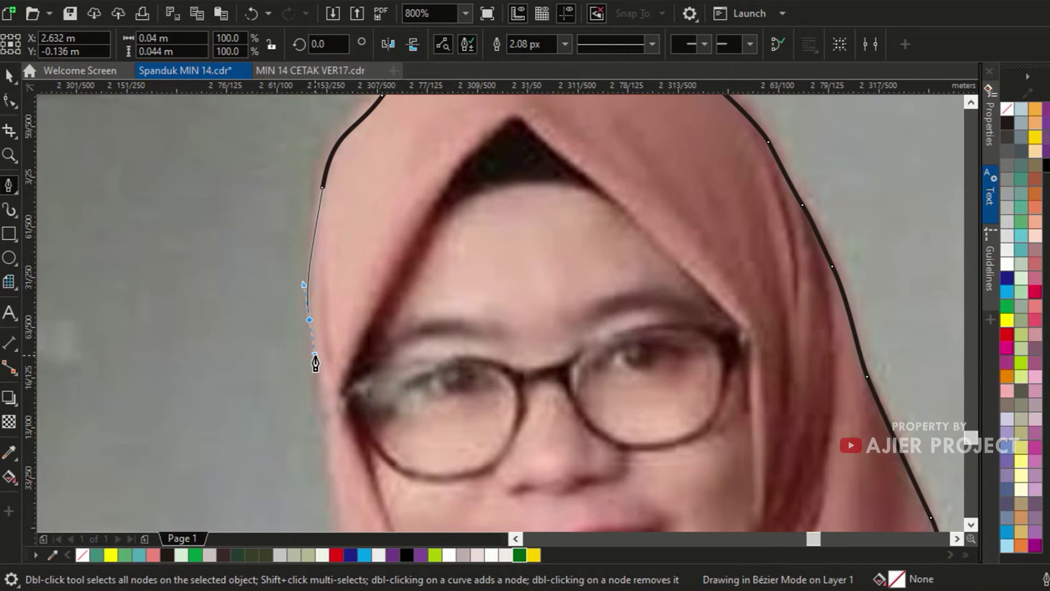
drag(316, 363, 316, 365)
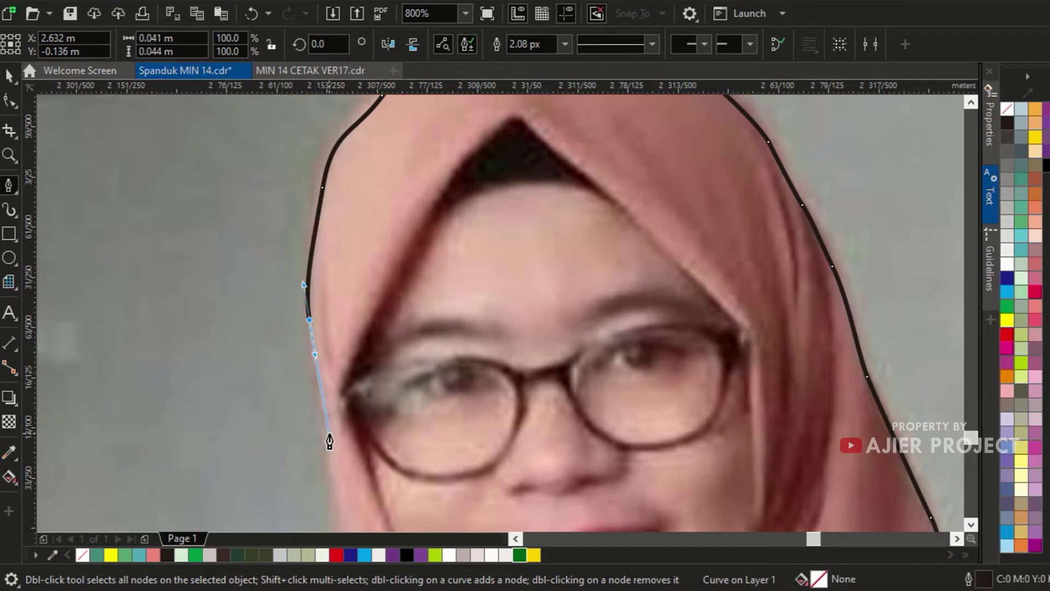
drag(329, 441, 334, 475)
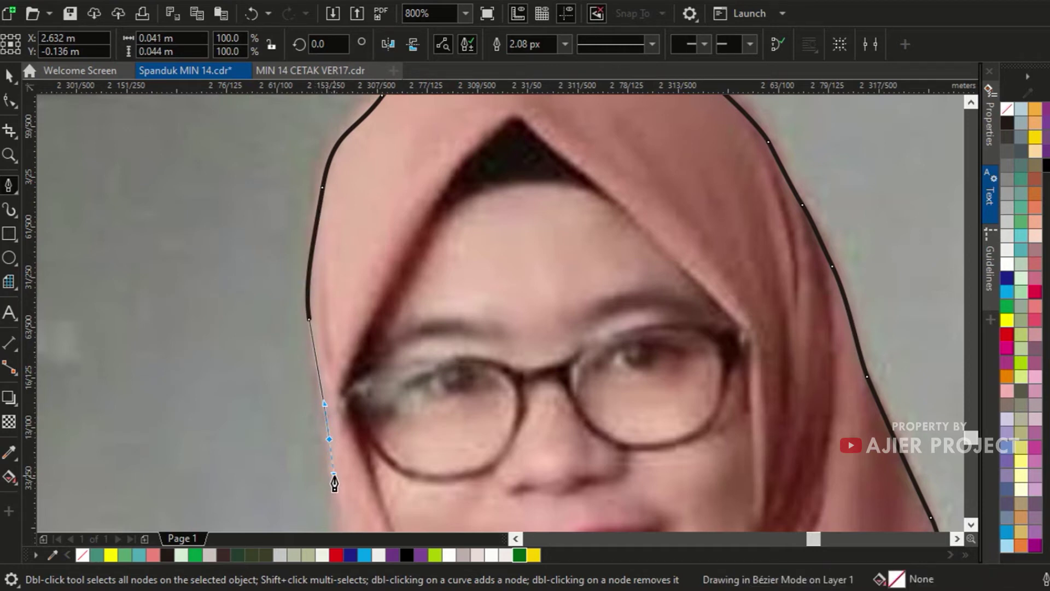
scroll(313, 345, down, 3)
scroll(319, 403, up, 3)
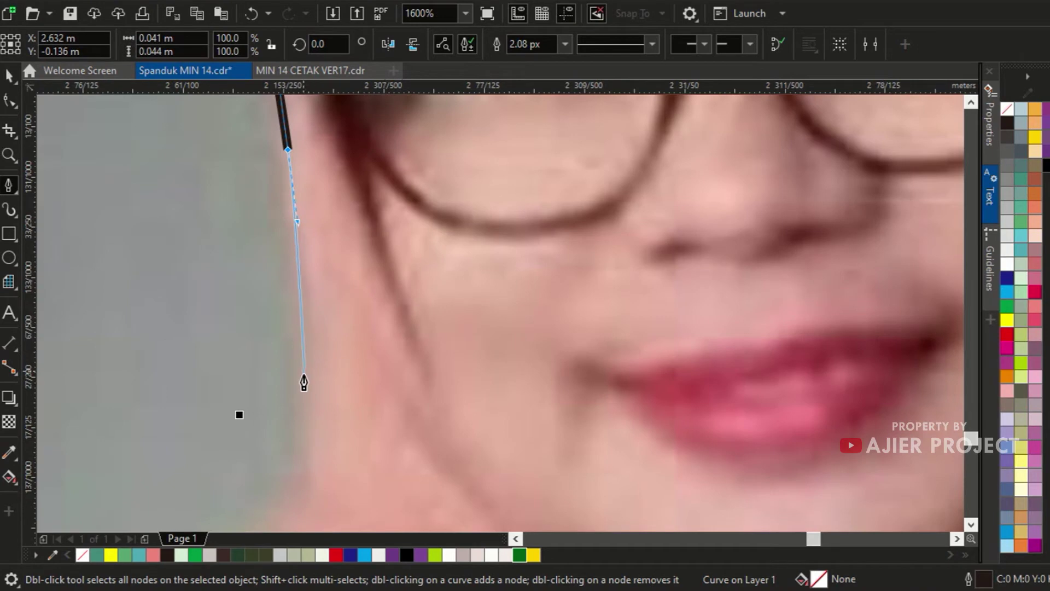
drag(313, 381, 313, 480)
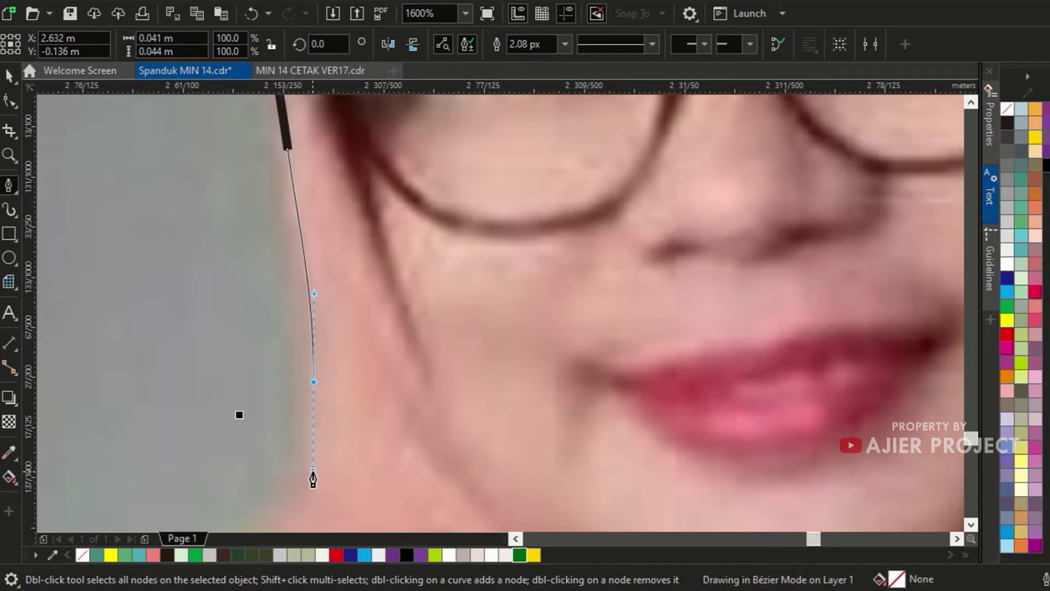
Curve the path around the left neck bend and along the upper slope of the left shoulder.
scroll(390, 261, down, 2)
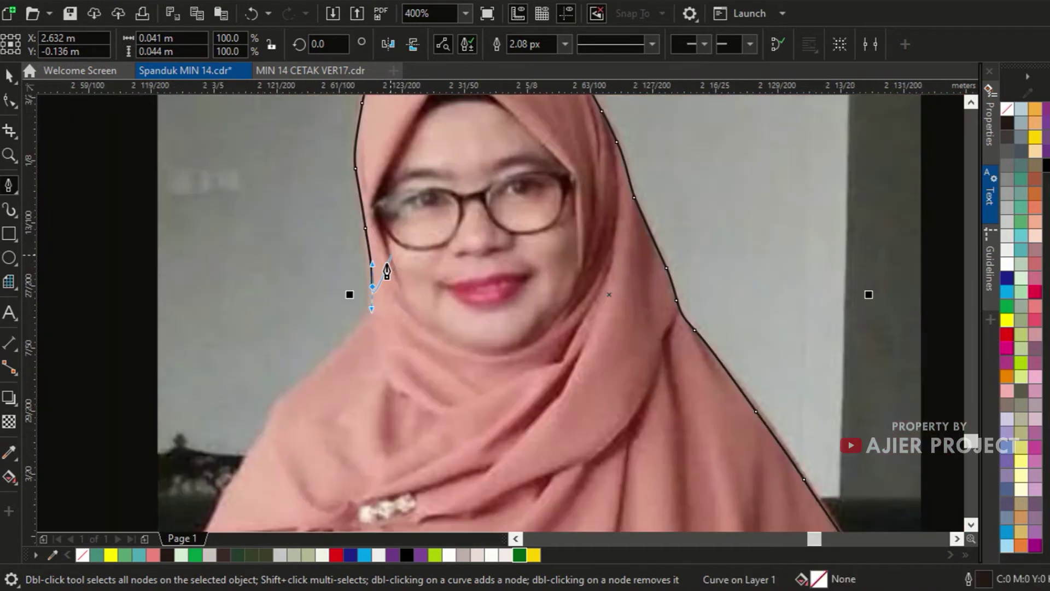
scroll(361, 343, up, 2)
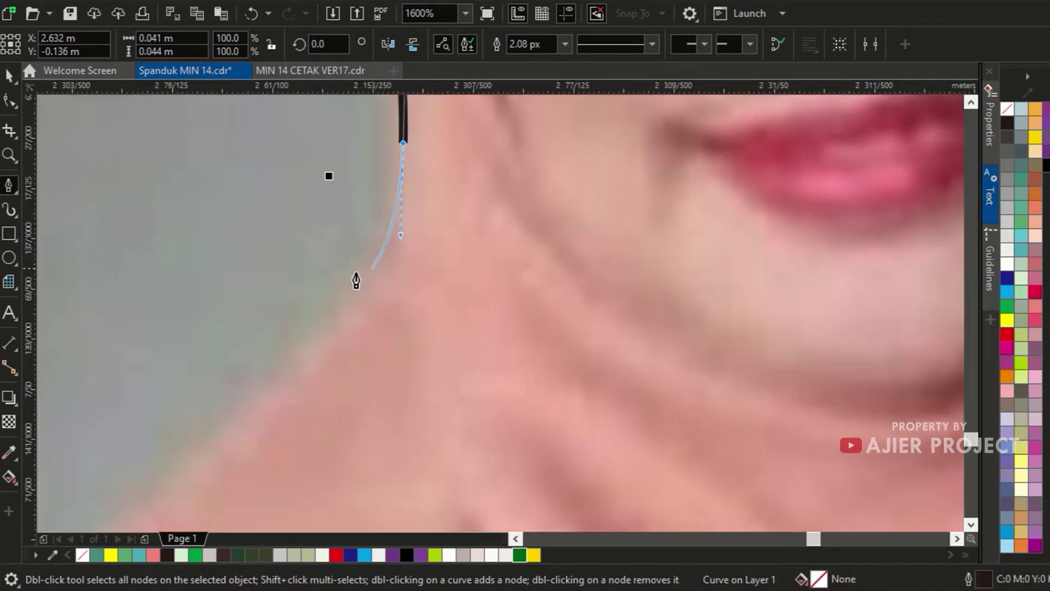
click(381, 288)
drag(370, 308, 342, 331)
scroll(300, 394, down, 2)
scroll(295, 399, up, 2)
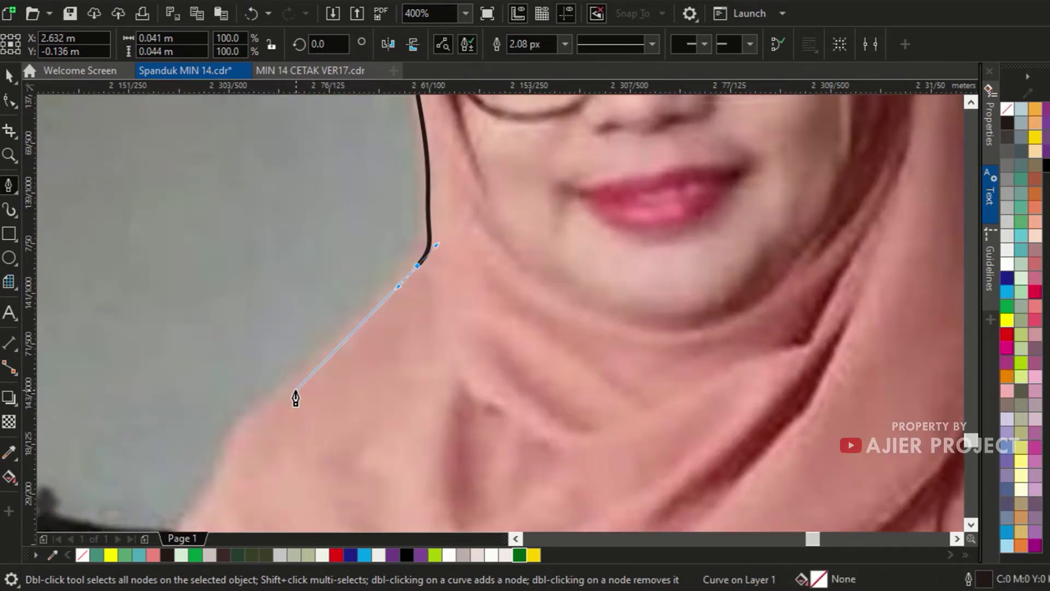
drag(329, 350, 230, 438)
scroll(281, 404, down, 2)
scroll(281, 386, up, 2)
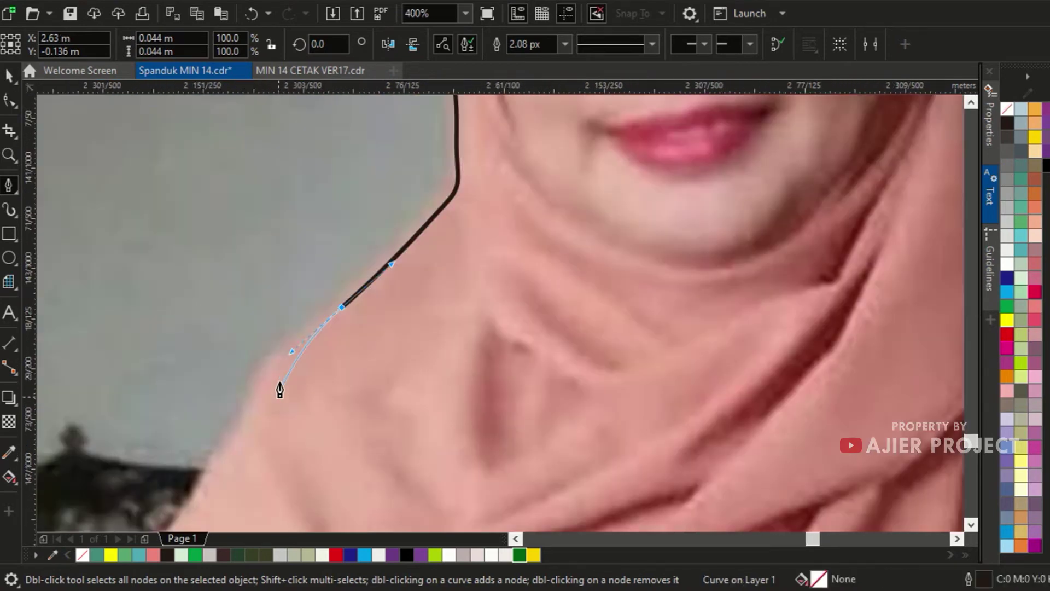
Trace the left shoulder's outer edge past the dark background and down to the red sofa.
drag(255, 358, 229, 419)
scroll(230, 420, down, 3)
scroll(244, 401, up, 2)
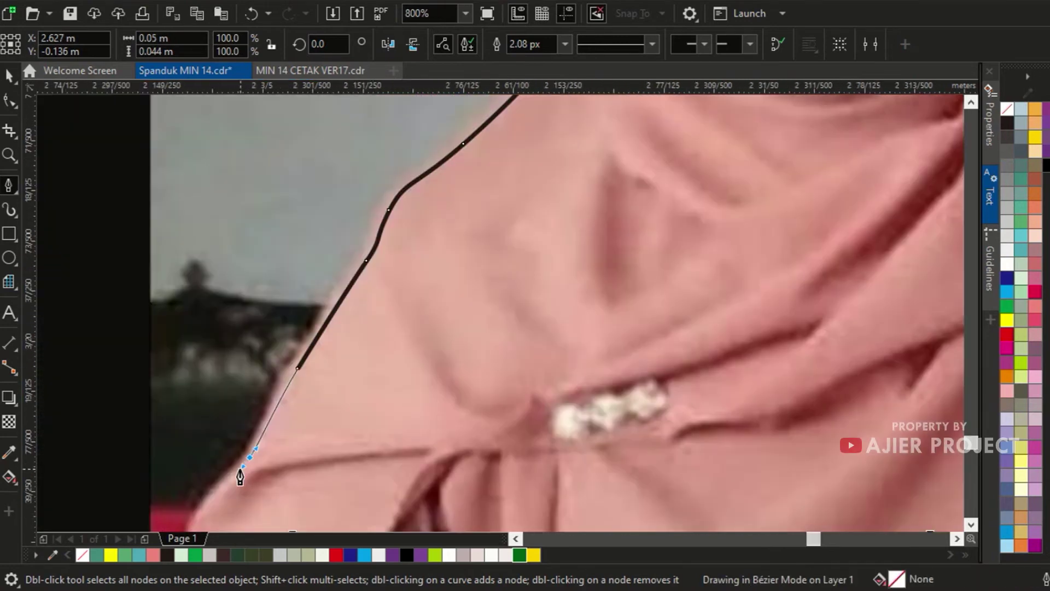
drag(240, 470, 202, 511)
drag(192, 531, 290, 320)
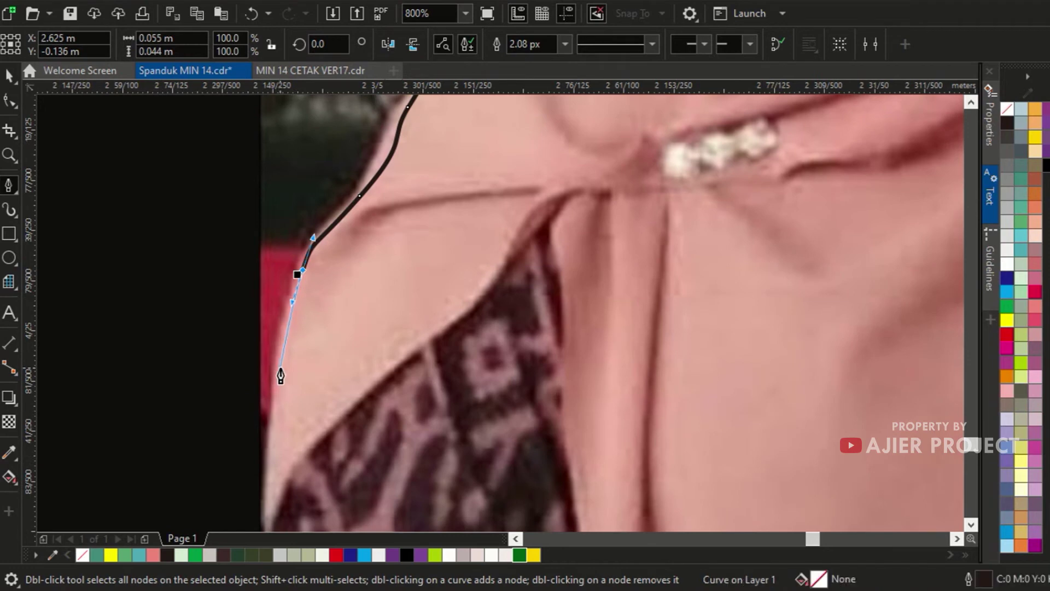
Continue the path down the edge of the left patterned sleeve to the lower left corner of the photographed area.
drag(270, 376, 272, 415)
scroll(305, 270, down, 3)
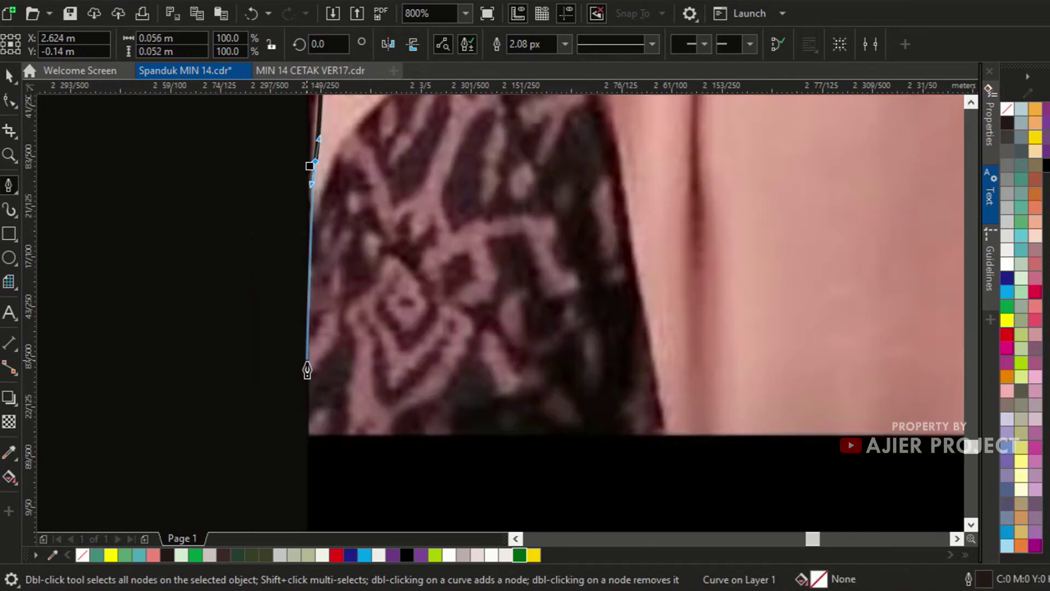
click(308, 433)
scroll(301, 350, down, 3)
scroll(287, 260, down, 3)
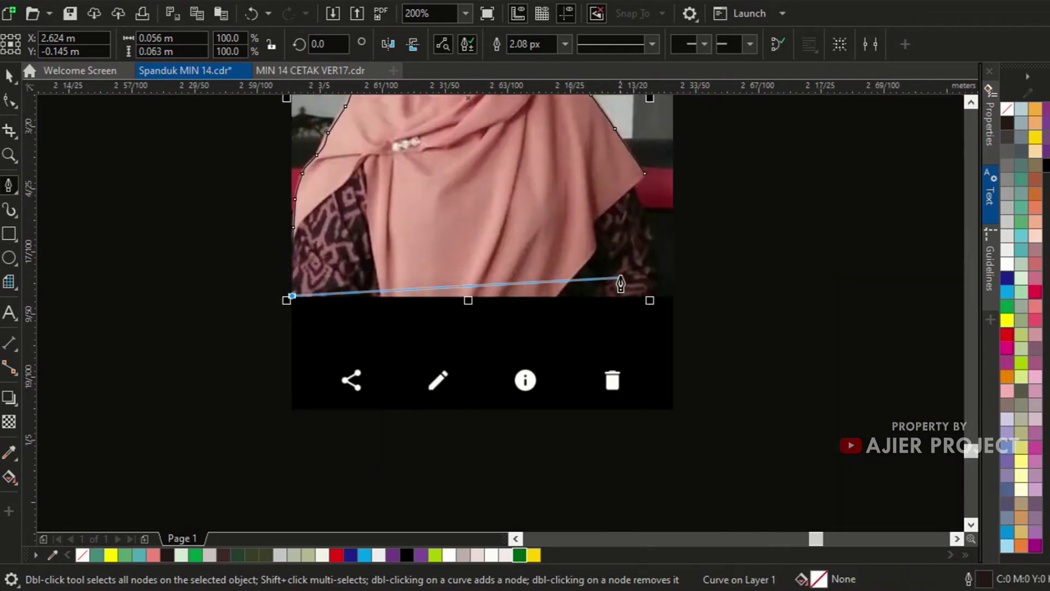
Extend the path straight along the photo's lower edge to the lower corner of the right patterned sleeve.
scroll(669, 296, up, 2)
scroll(670, 295, up, 2)
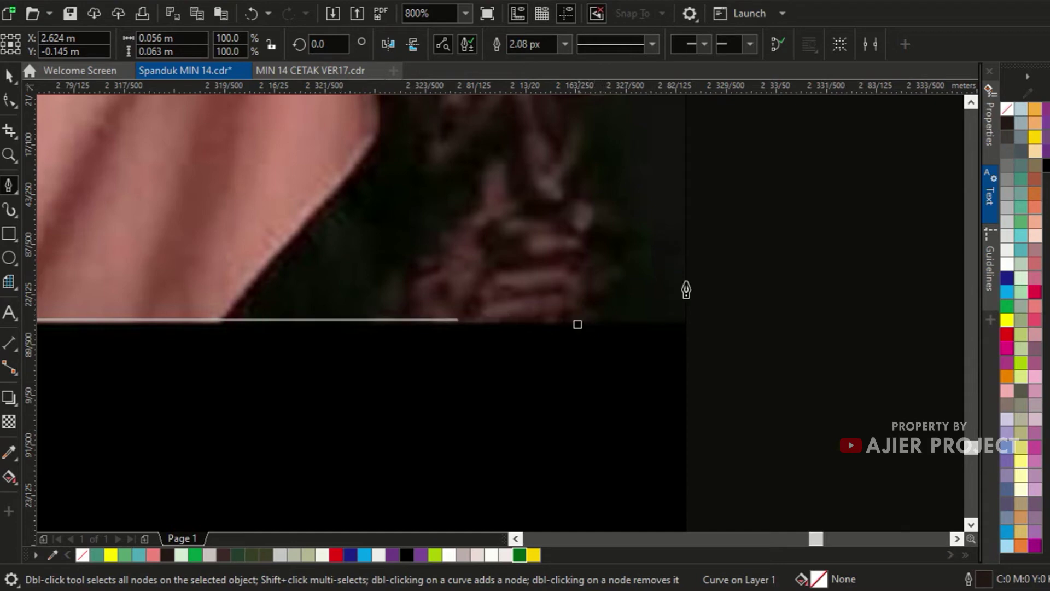
click(603, 323)
scroll(651, 272, down, 2)
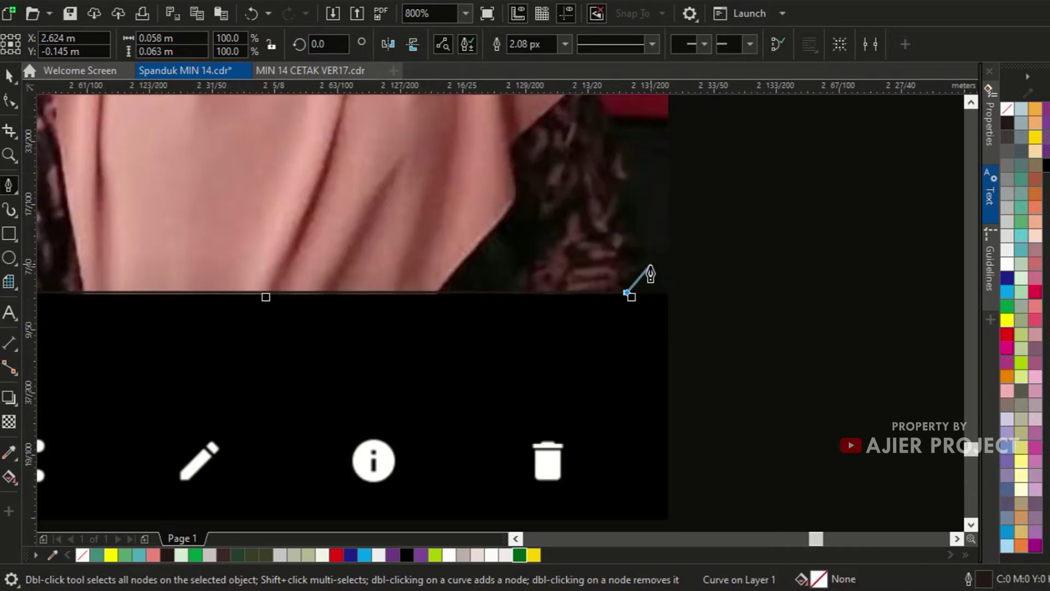
Curve the path up the outer edge of the right patterned sleeve to just below the headscarf.
scroll(655, 263, up, 1)
drag(627, 215, 626, 192)
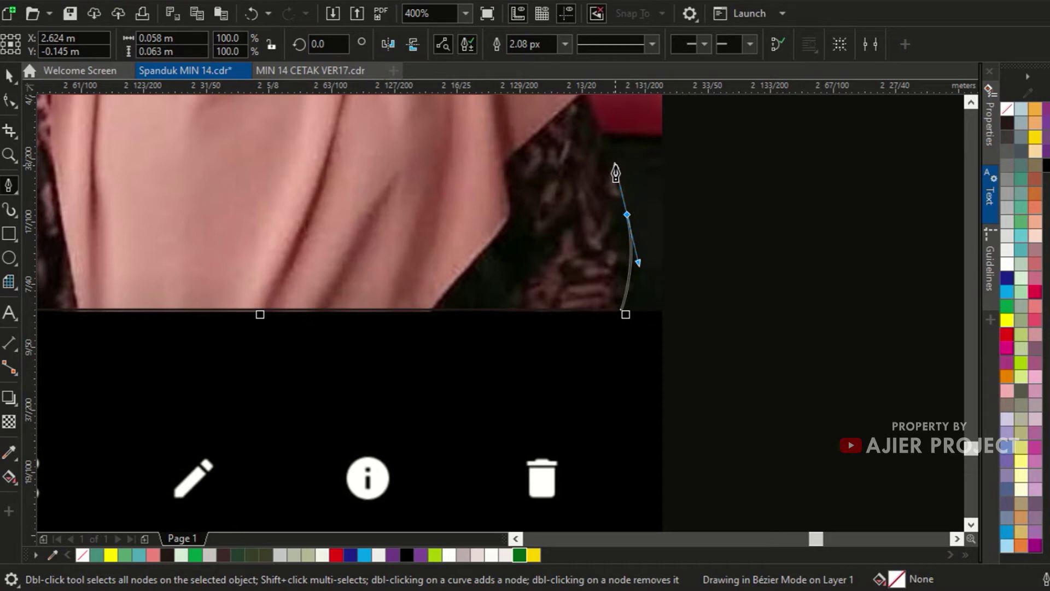
double_click(586, 110)
scroll(586, 160, down, 3)
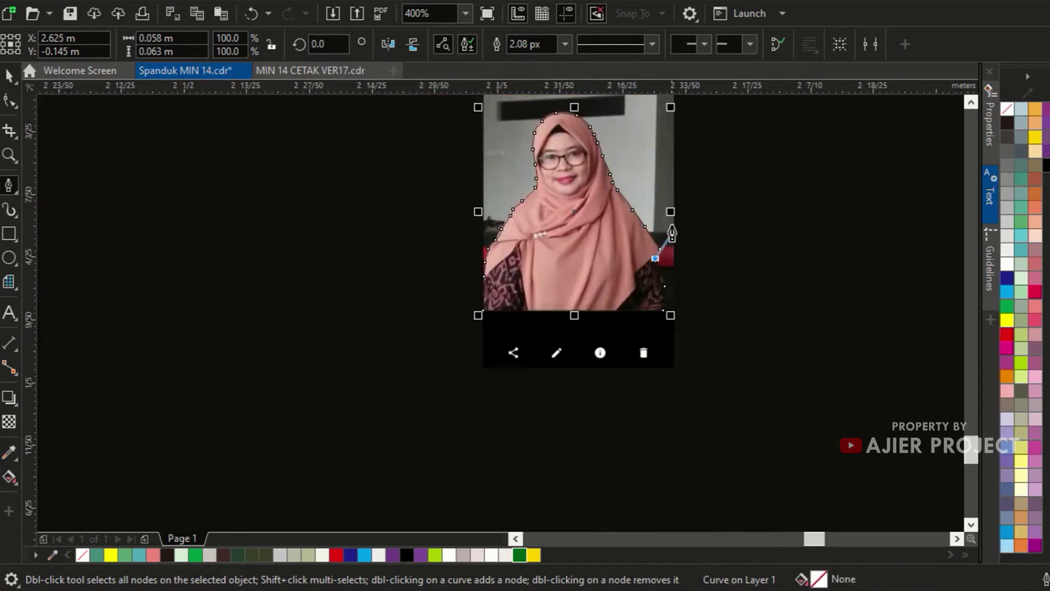
Trace around the headscarf's right corner beside the red sofa and close the path at its starting node.
scroll(606, 356, up, 3)
click(673, 228)
scroll(628, 368, up, 3)
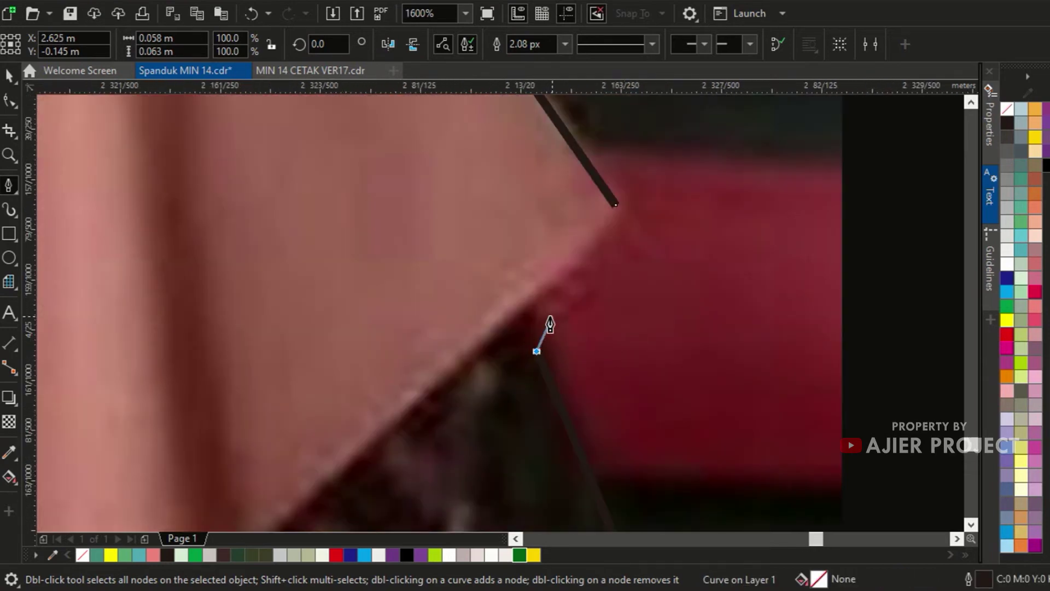
drag(526, 306, 546, 285)
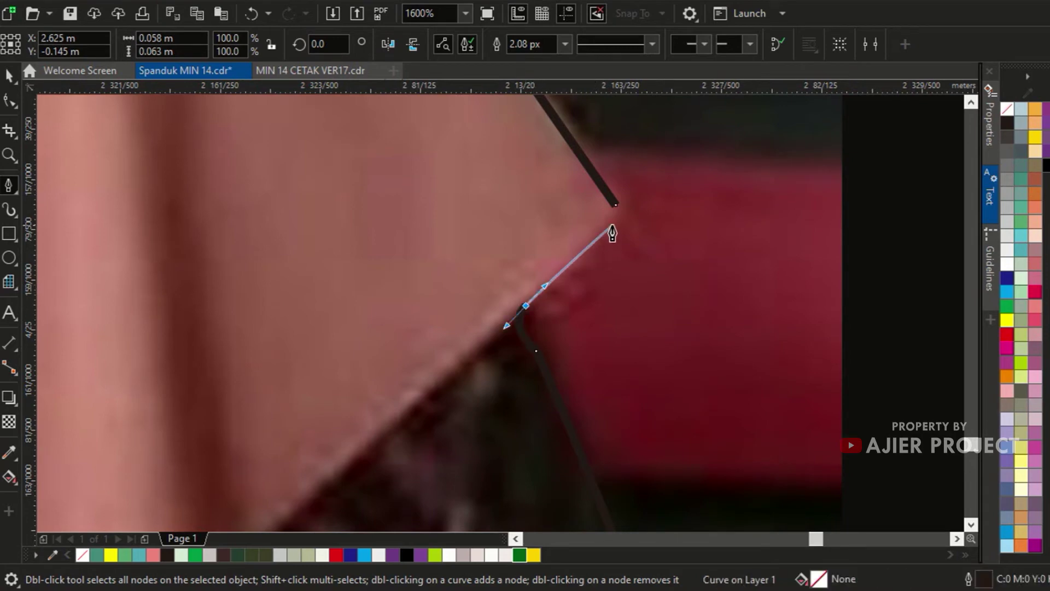
drag(610, 224, 612, 214)
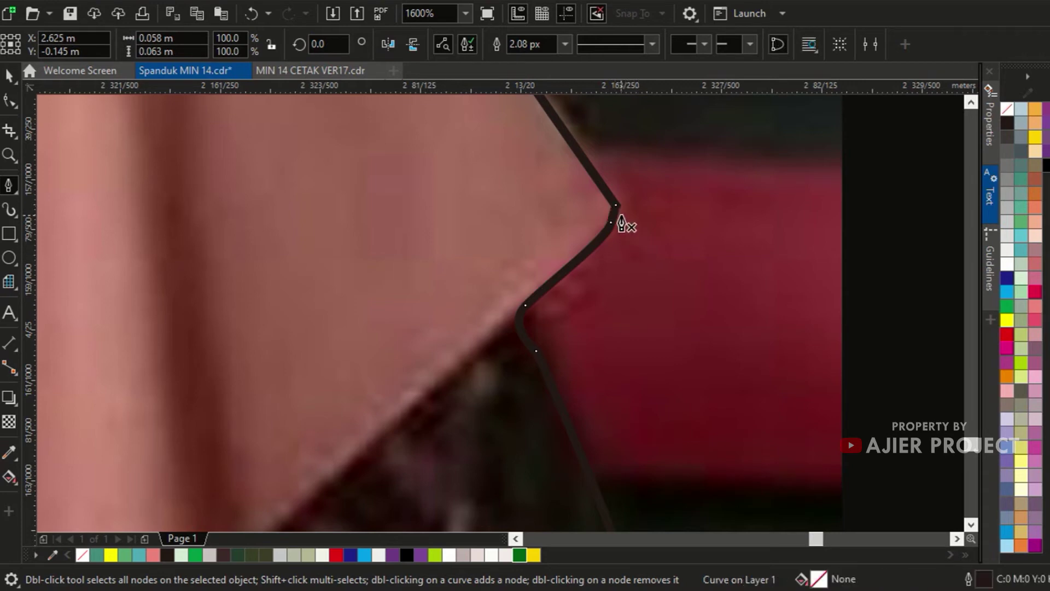
scroll(622, 211, up, 2)
key(ctrl+z)
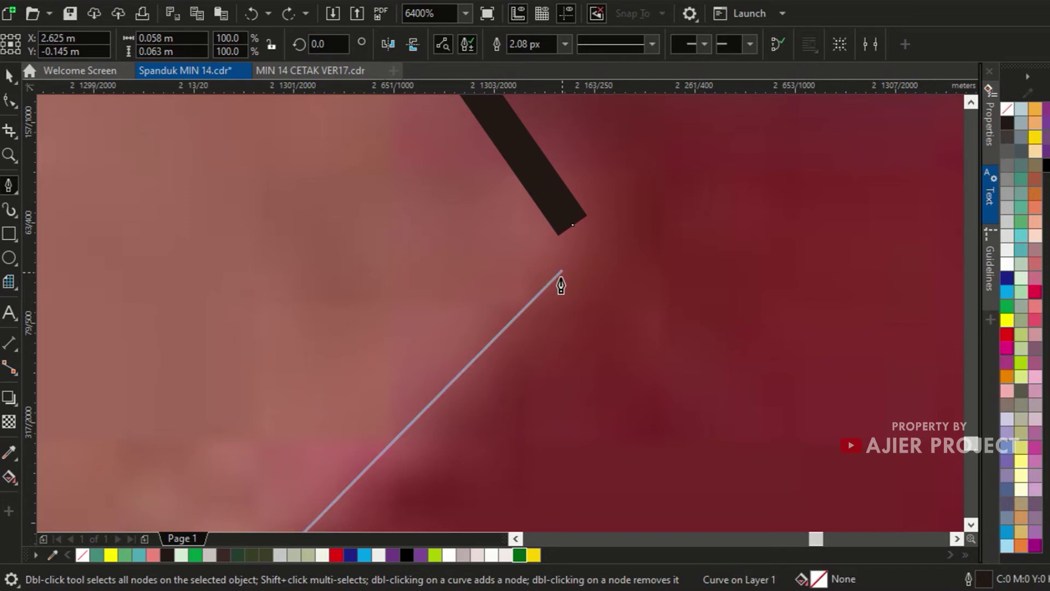
drag(555, 282, 562, 253)
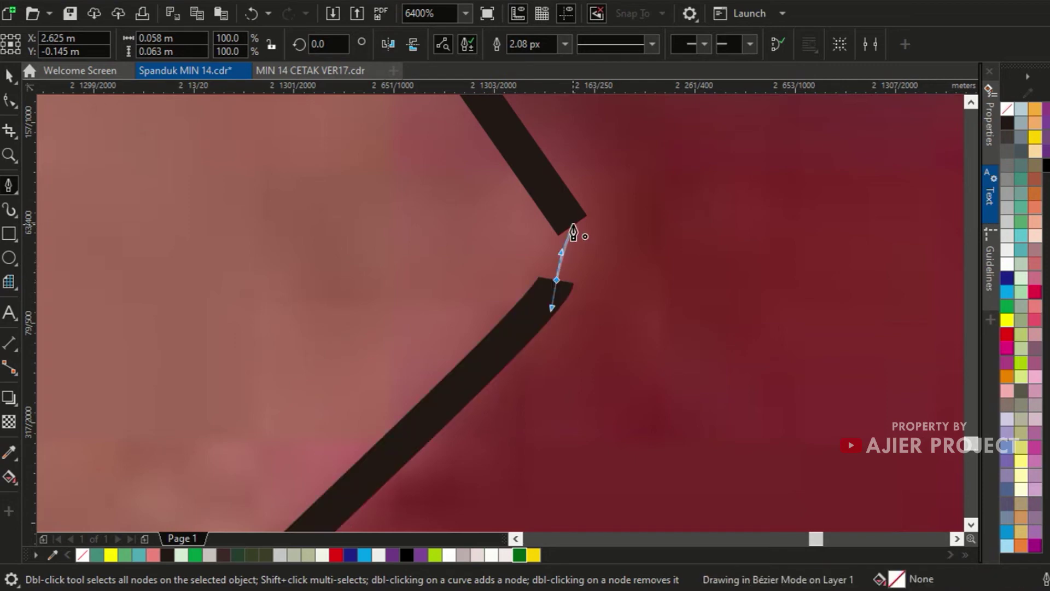
click(573, 233)
scroll(597, 229, down, 2)
scroll(609, 240, down, 3)
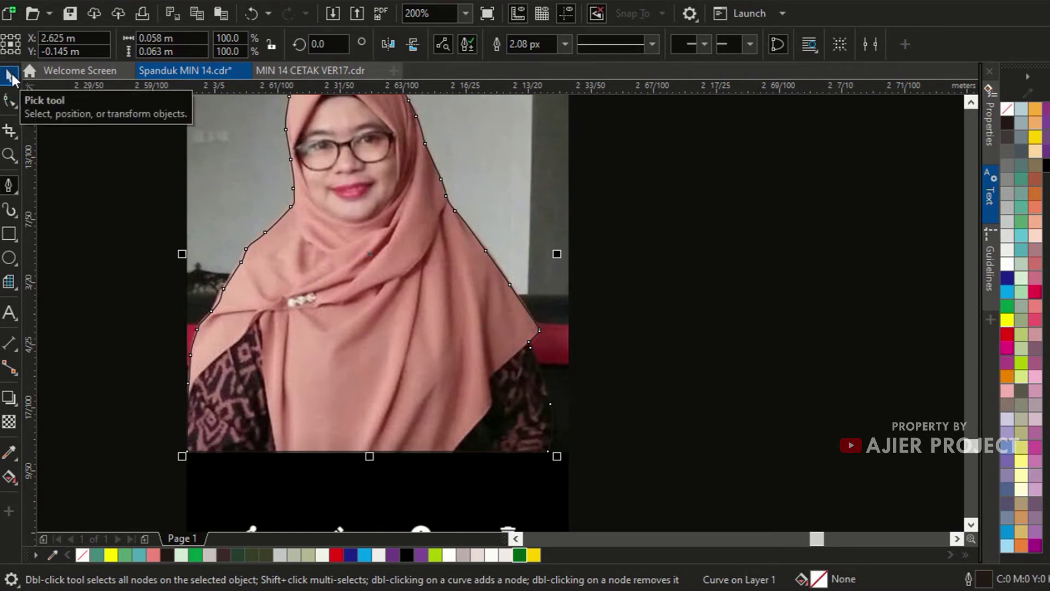
click(11, 77)
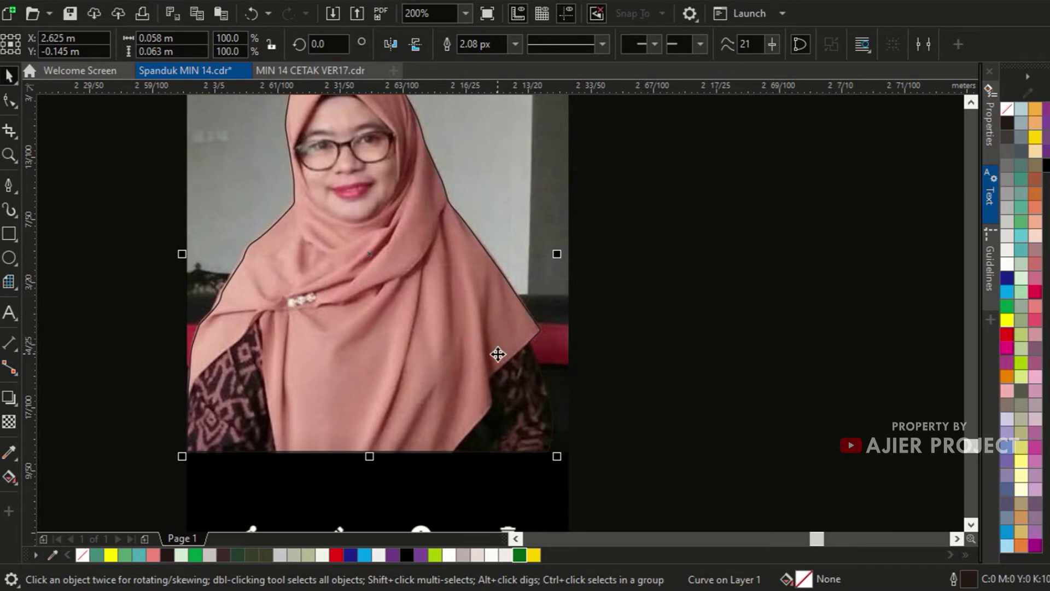
Intersect the traced curve with the phone screenshot photo and delete the original photo, leaving only the cutout.
scroll(498, 359, down, 1)
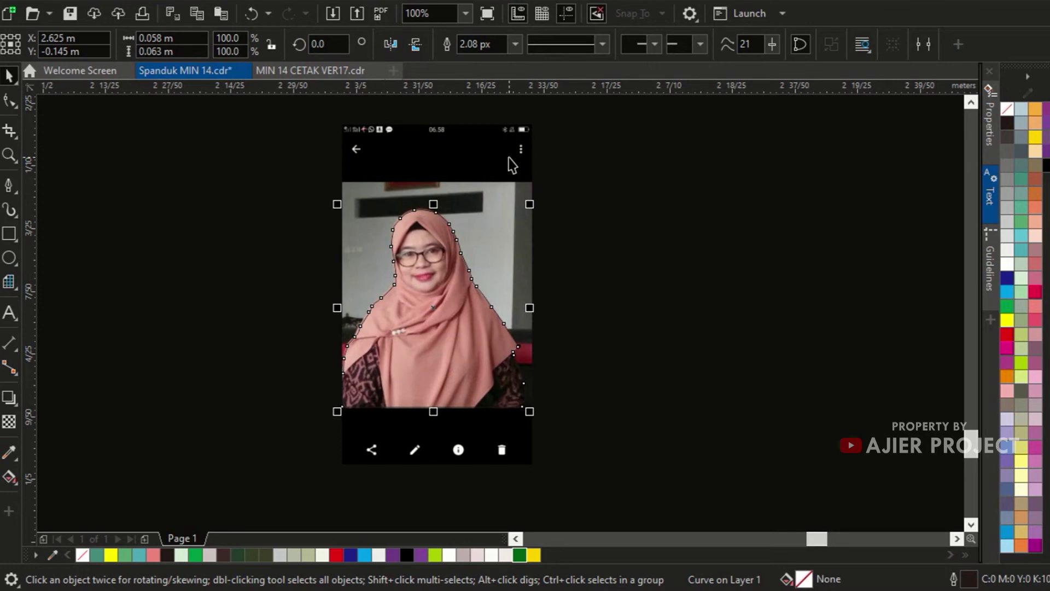
shift+click(462, 151)
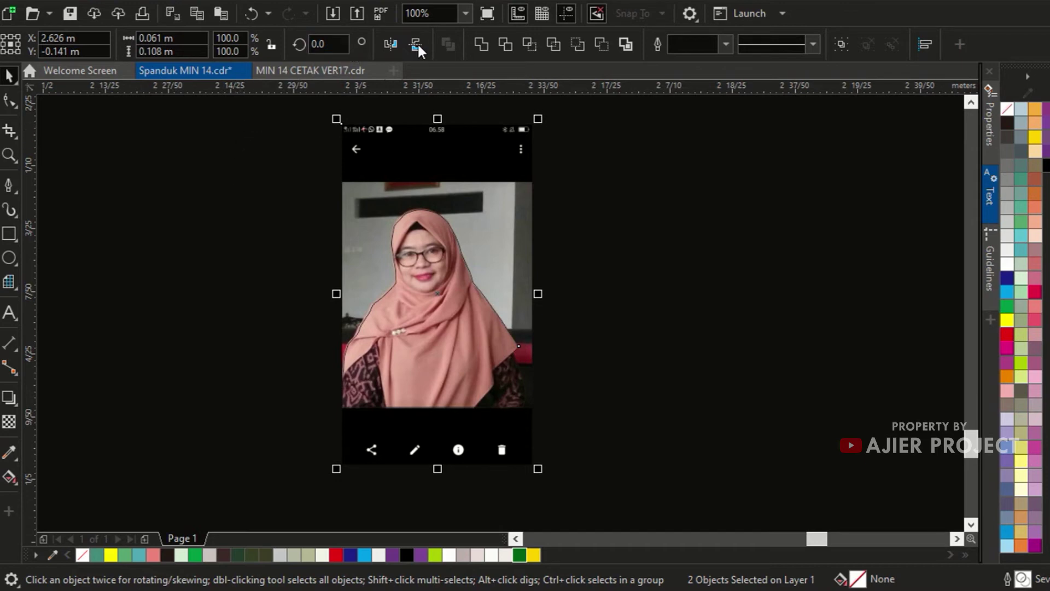
click(529, 44)
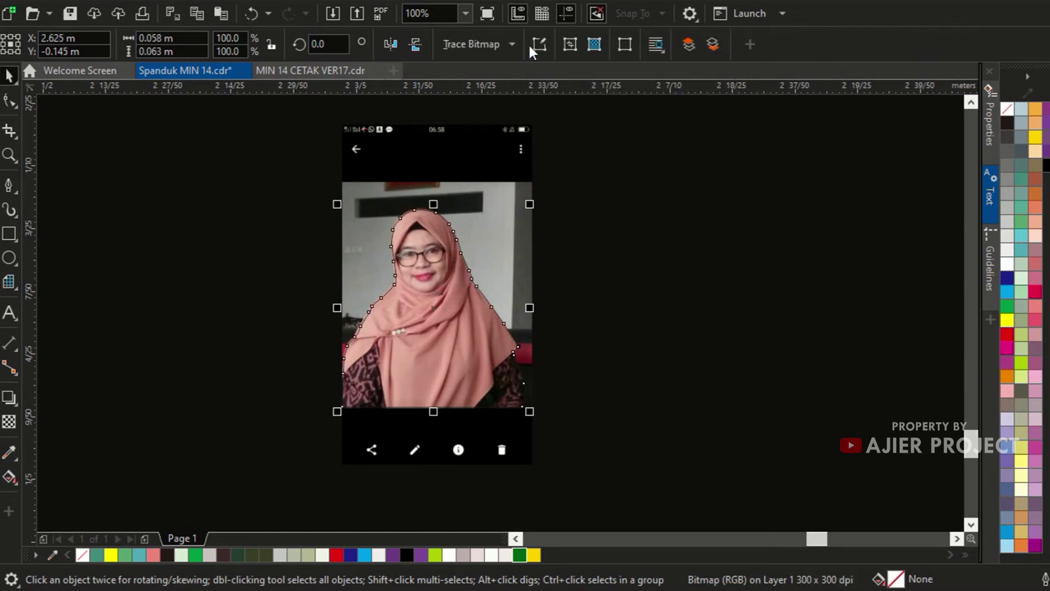
click(520, 167)
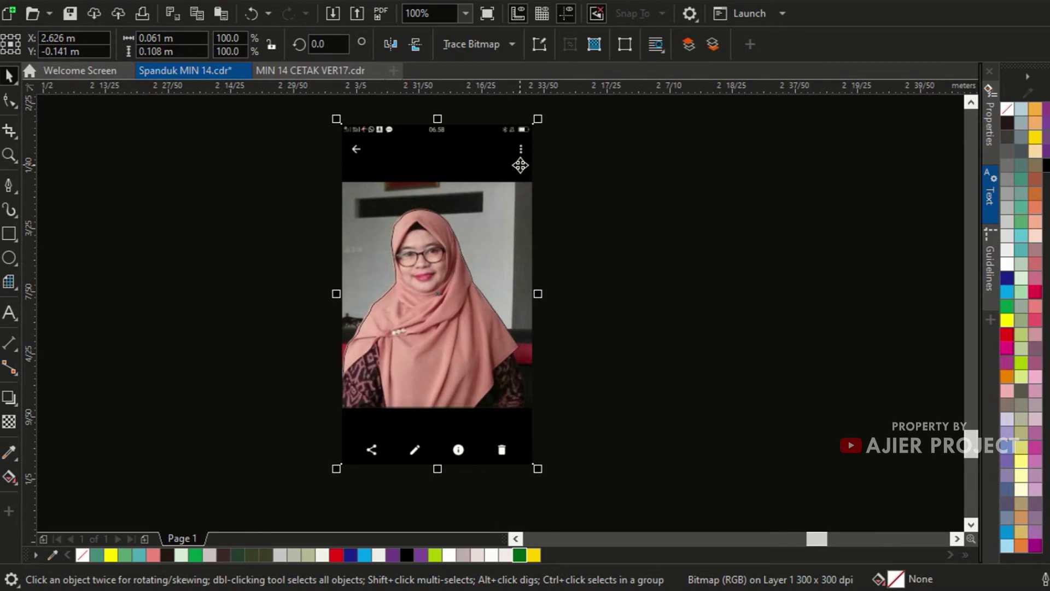
key(Delete)
click(396, 340)
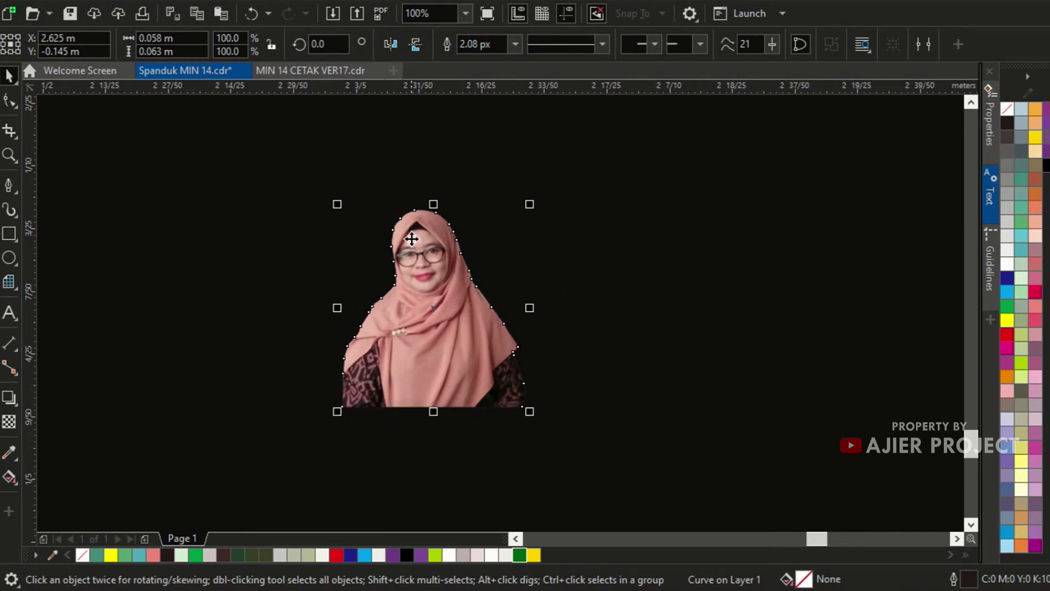
Examine the cutout portrait's edges around the headscarf and shoulders.
scroll(411, 239, up, 2)
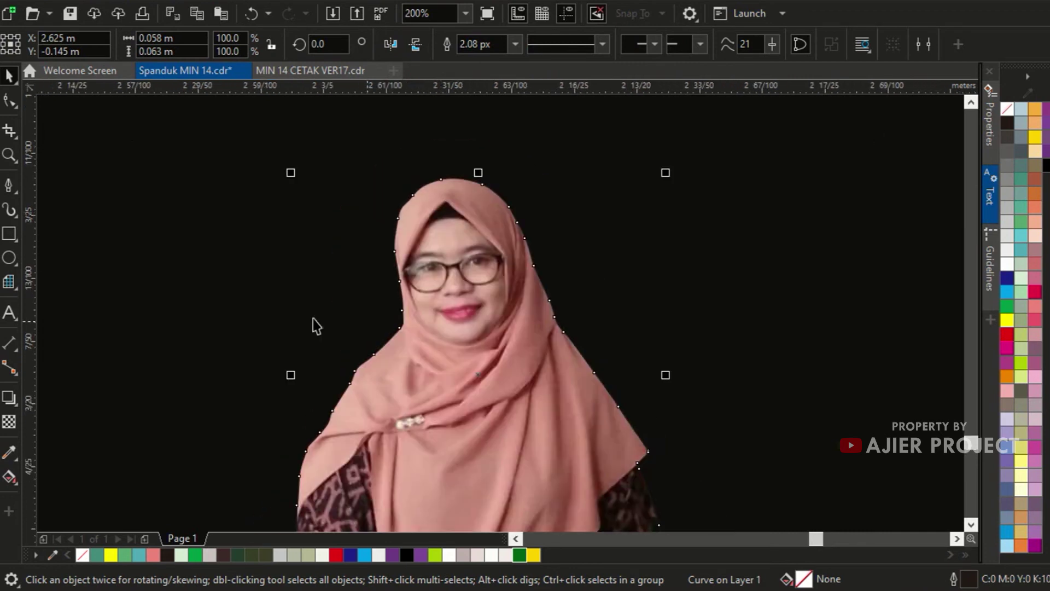
click(192, 219)
scroll(485, 191, down, 3)
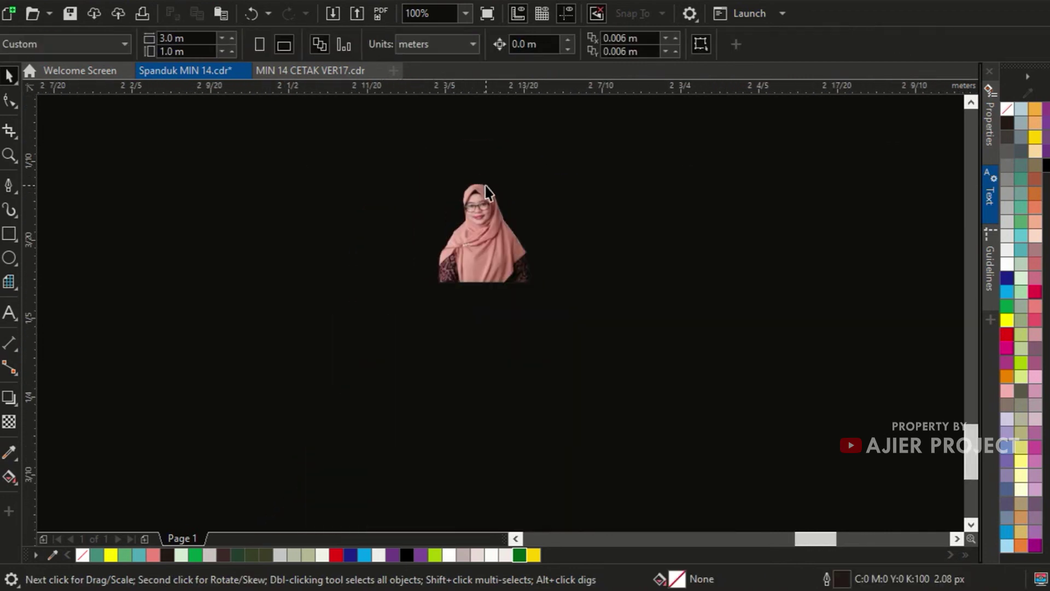
scroll(470, 188, up, 2)
click(470, 188)
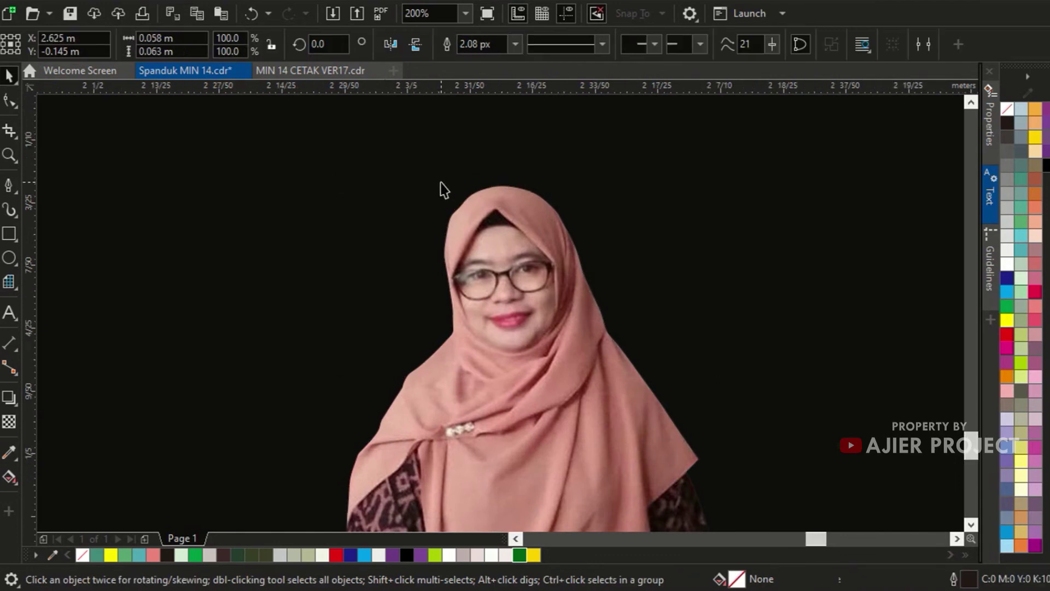
scroll(441, 188, down, 4)
click(493, 199)
scroll(459, 188, up, 3)
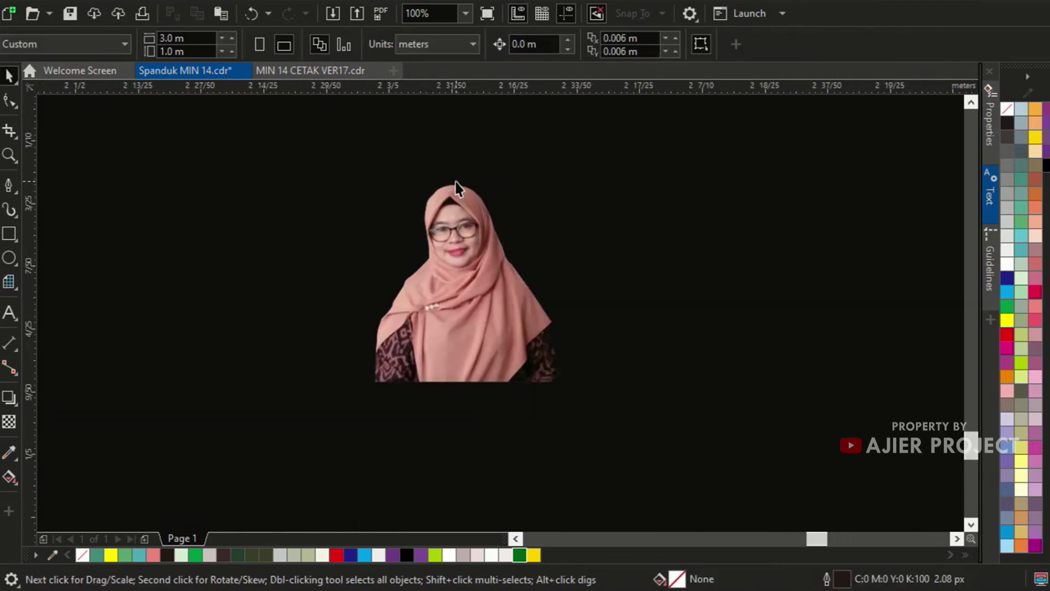
scroll(456, 186, up, 3)
Color the cutout's outline curve yellow and set its width to 5.0 px.
click(457, 185)
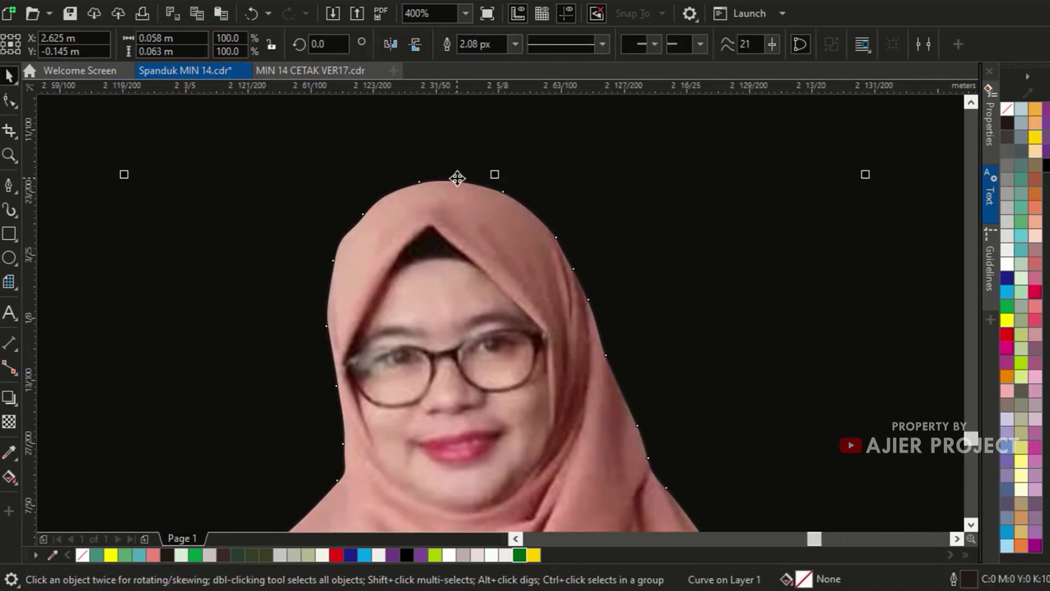
scroll(458, 178, down, 3)
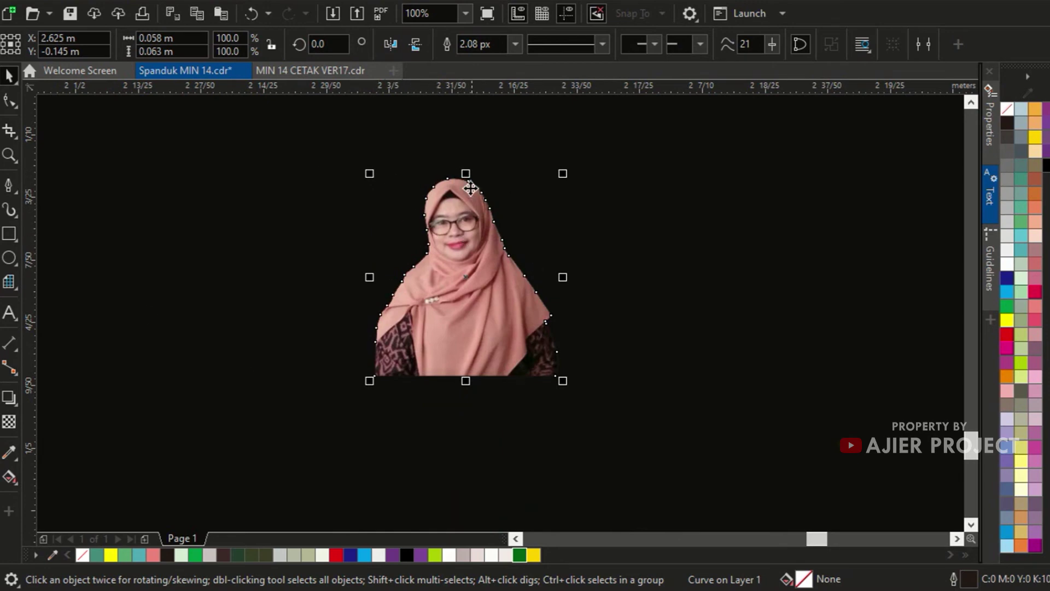
right_click(1038, 143)
scroll(574, 294, up, 5)
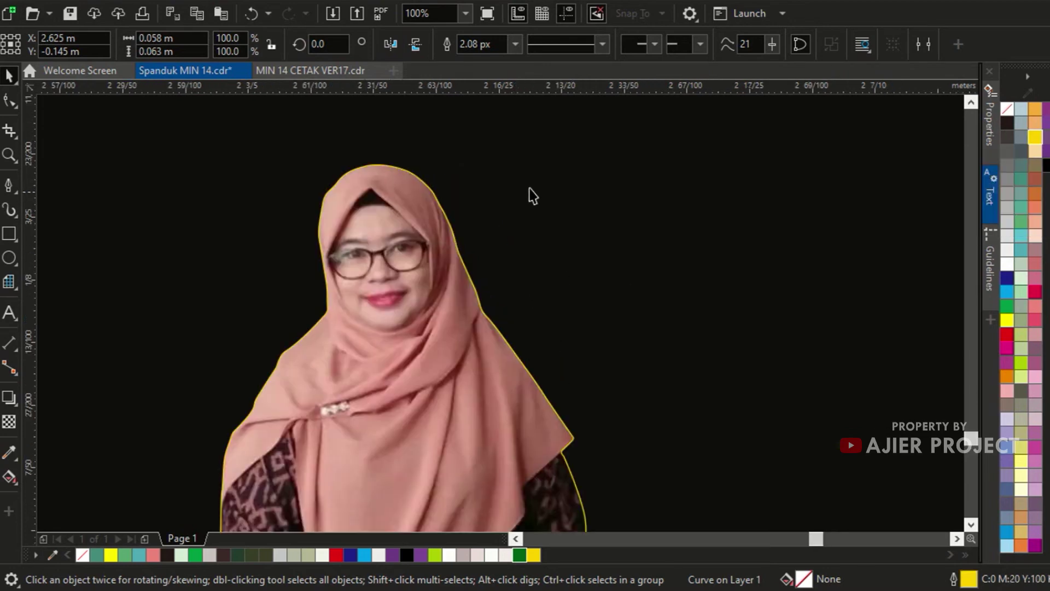
click(515, 44)
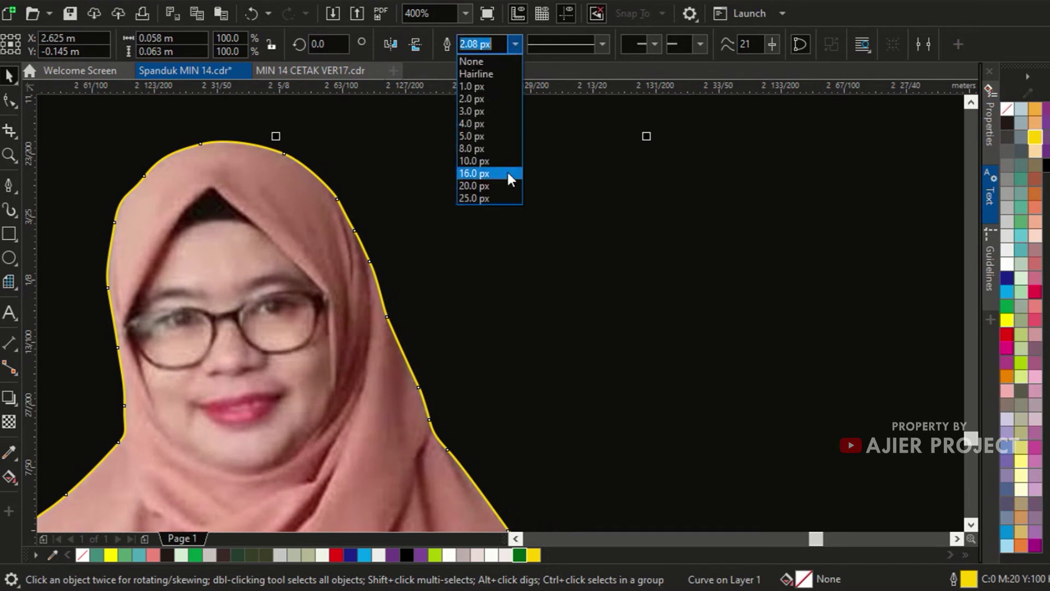
click(481, 136)
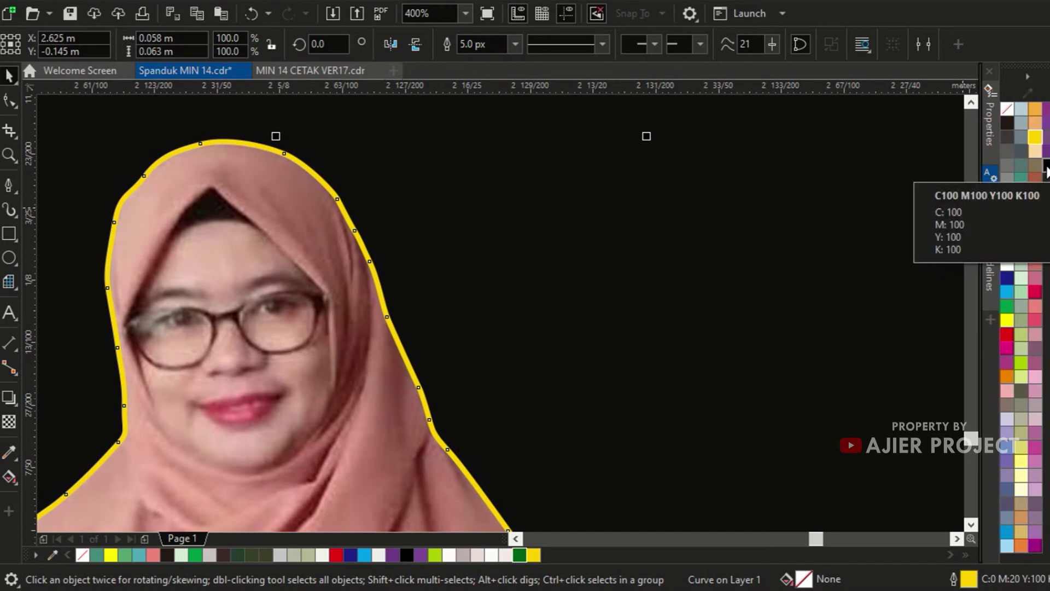
Try a black outline on the portrait, and recolor it pale yellow-orange.
right_click(1046, 171)
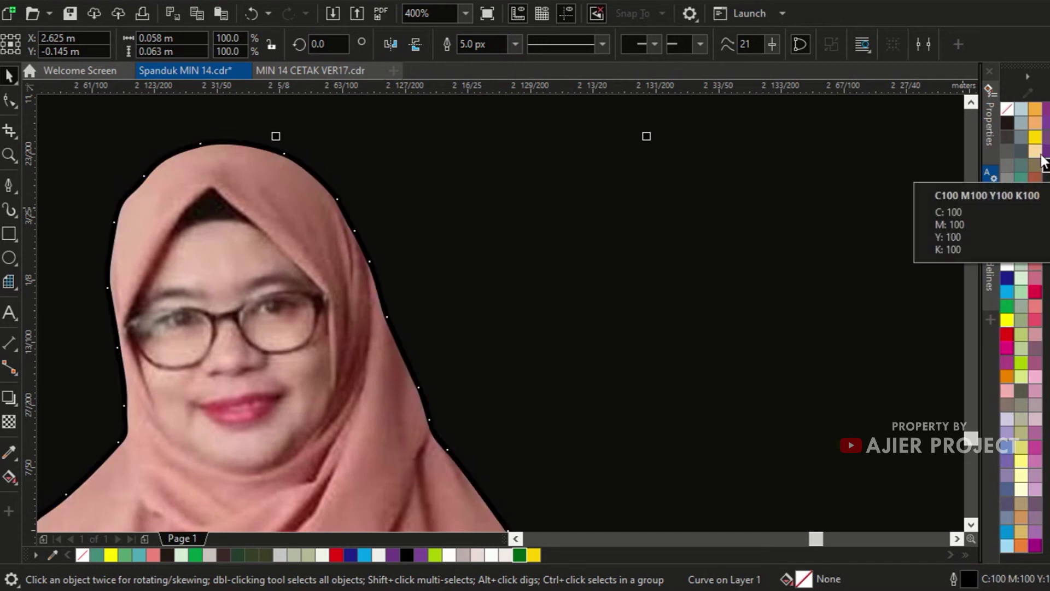
right_click(1036, 136)
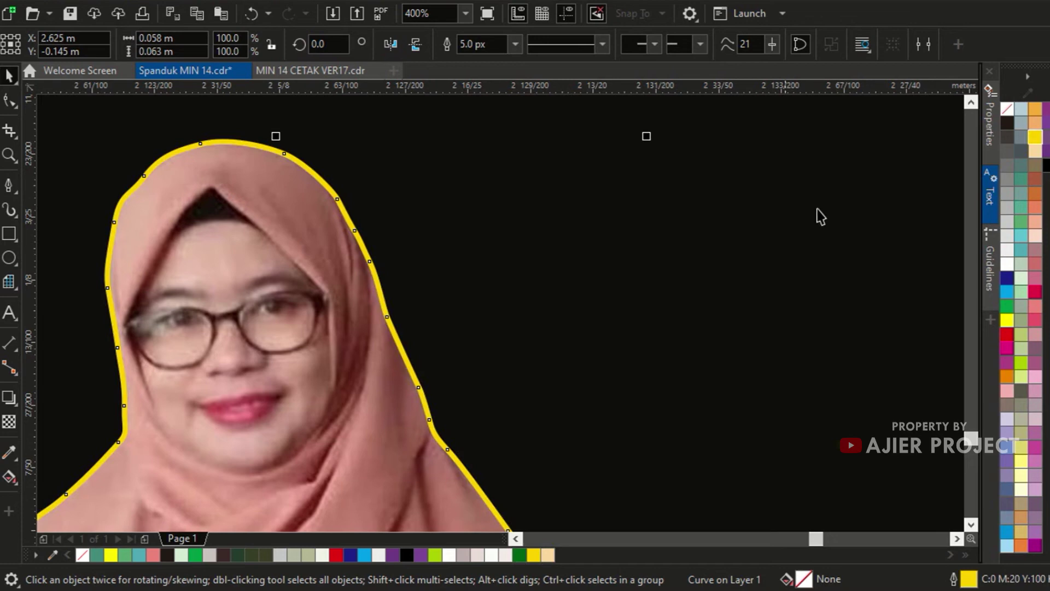
scroll(755, 256, down, 2)
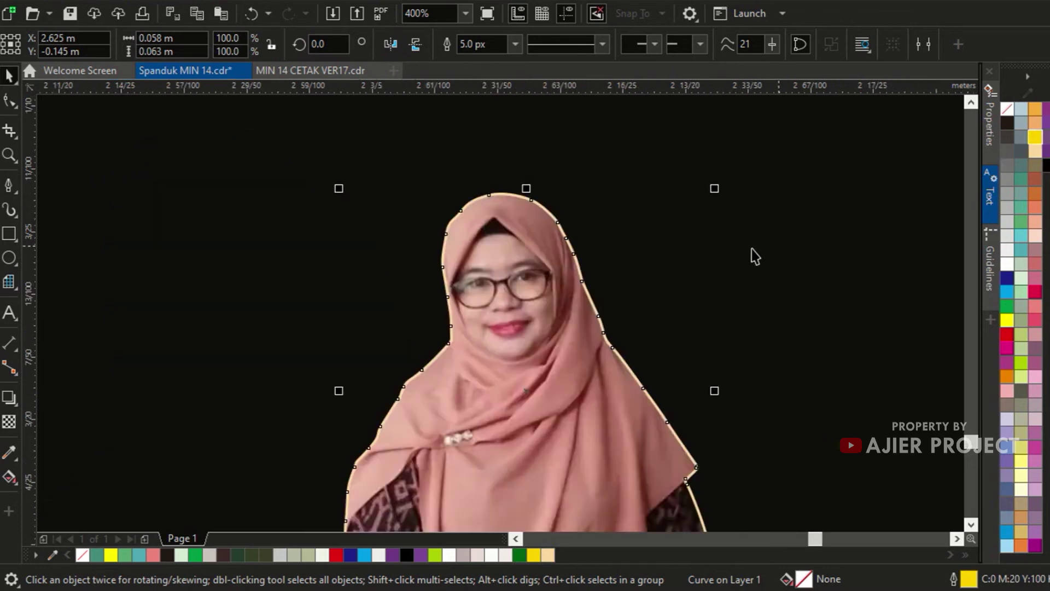
Group the cutout portrait with its outline curve and move the group onto the banner above the Narasumber name plate.
scroll(755, 246, down, 8)
drag(820, 342, 581, 187)
scroll(566, 304, down, 4)
key(ctrl+g)
drag(604, 296, 652, 226)
scroll(666, 169, up, 2)
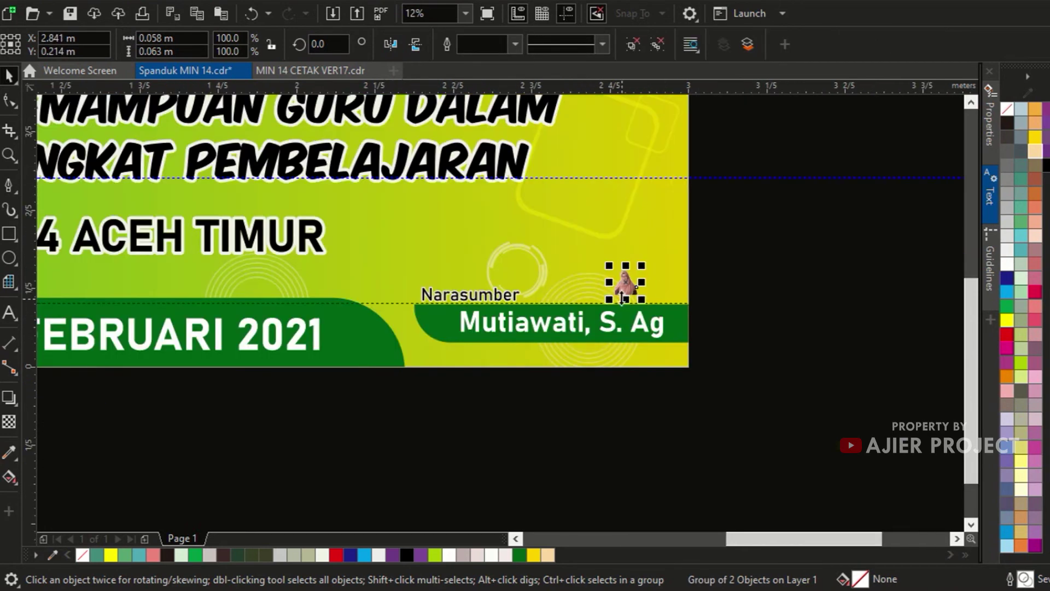
Enlarge the grouped portrait proportionally to about 0.294 m wide and 0.318 m high above the Narasumber name plate.
drag(609, 265, 516, 165)
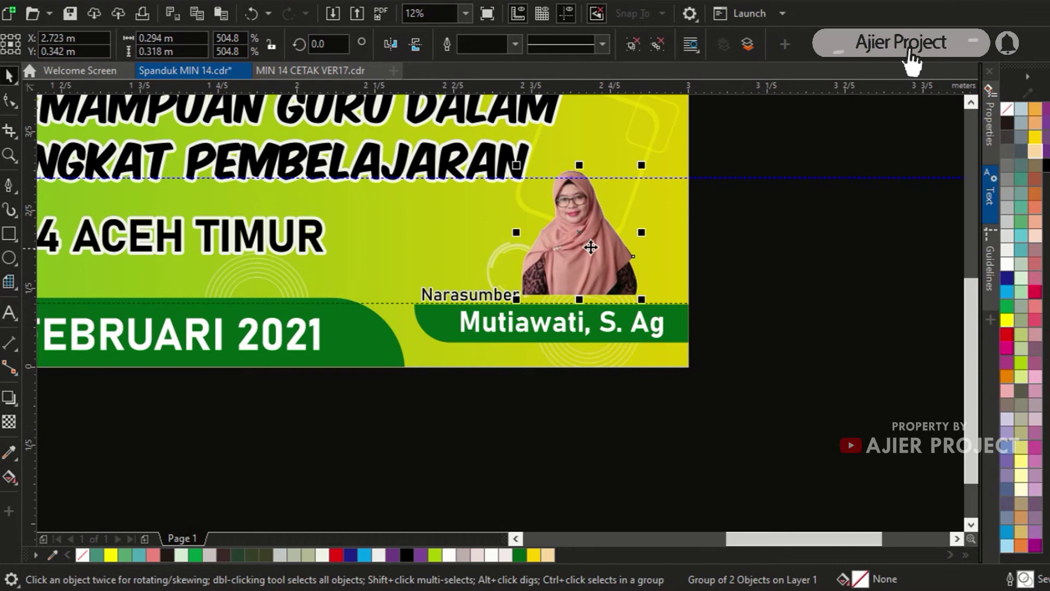
scroll(568, 177, up, 2)
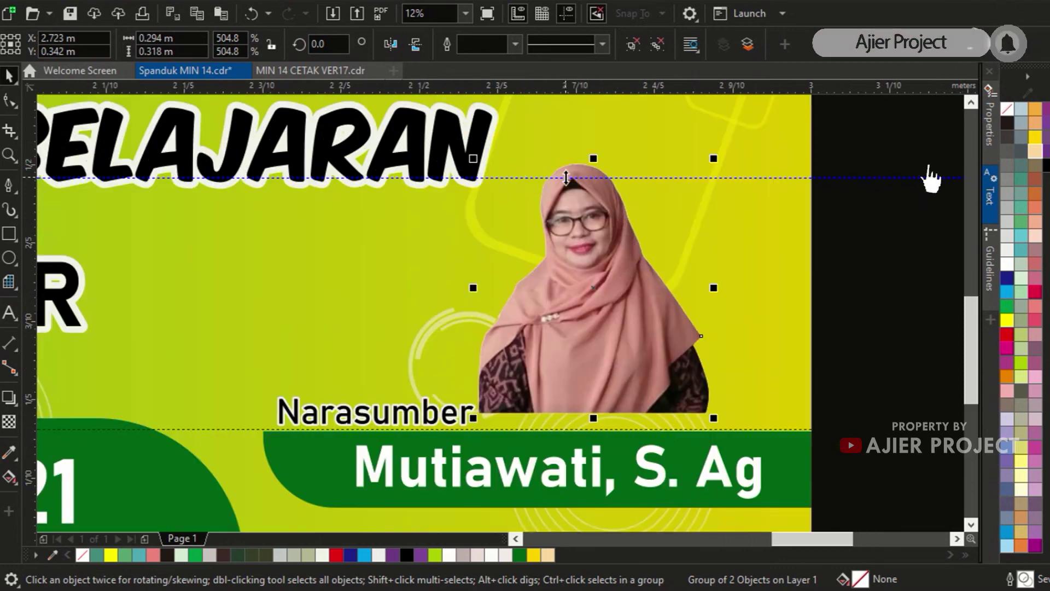
click(429, 159)
scroll(583, 227, down, 2)
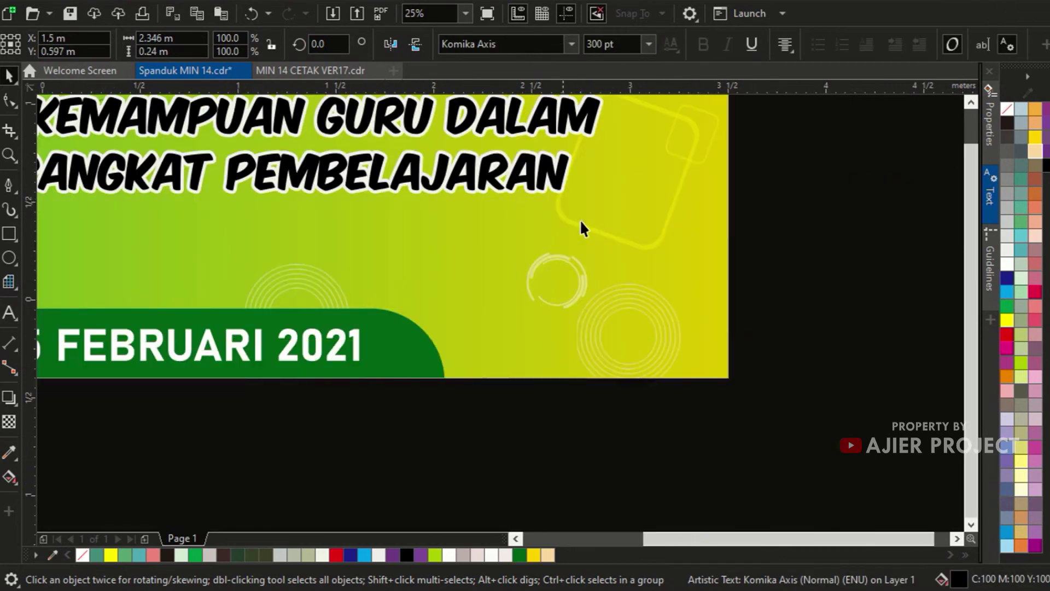
scroll(683, 324, down, 3)
Stretch the grouped portrait upward to about 0.449 m high while keeping its lower edge in place.
click(585, 236)
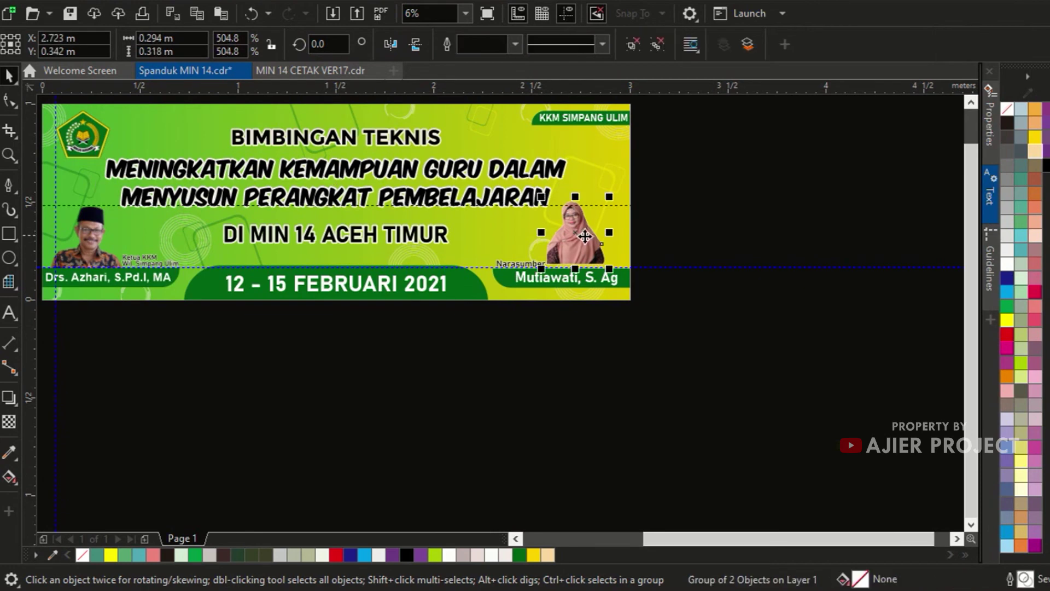
scroll(574, 195, up, 4)
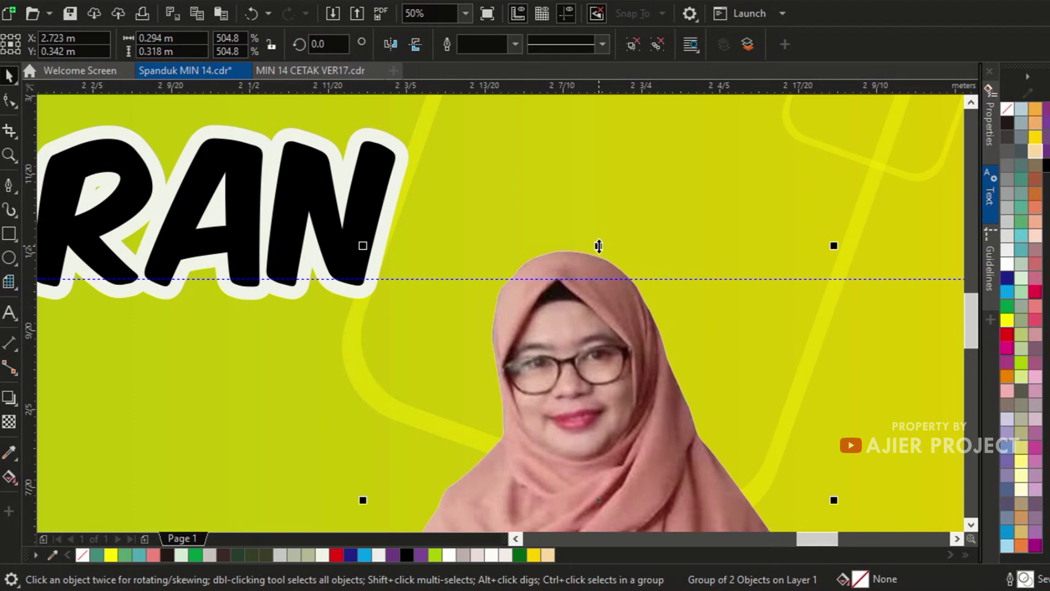
scroll(597, 255, down, 1)
drag(598, 247, 590, 146)
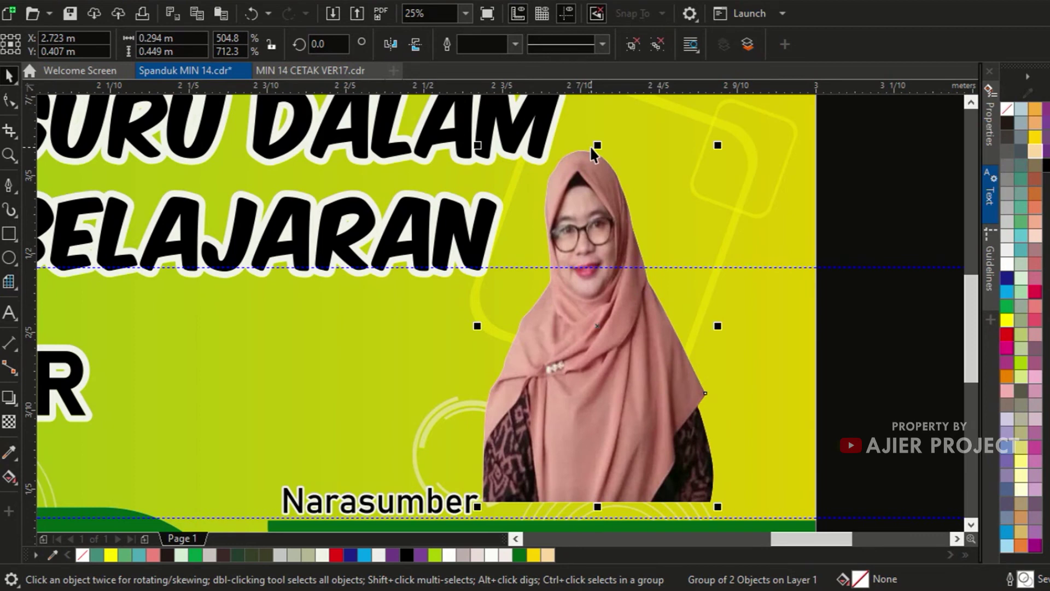
Undo the portrait group's upward stretch, and try stretching the group sideways to about 0.469 m wide.
key(ctrl+z)
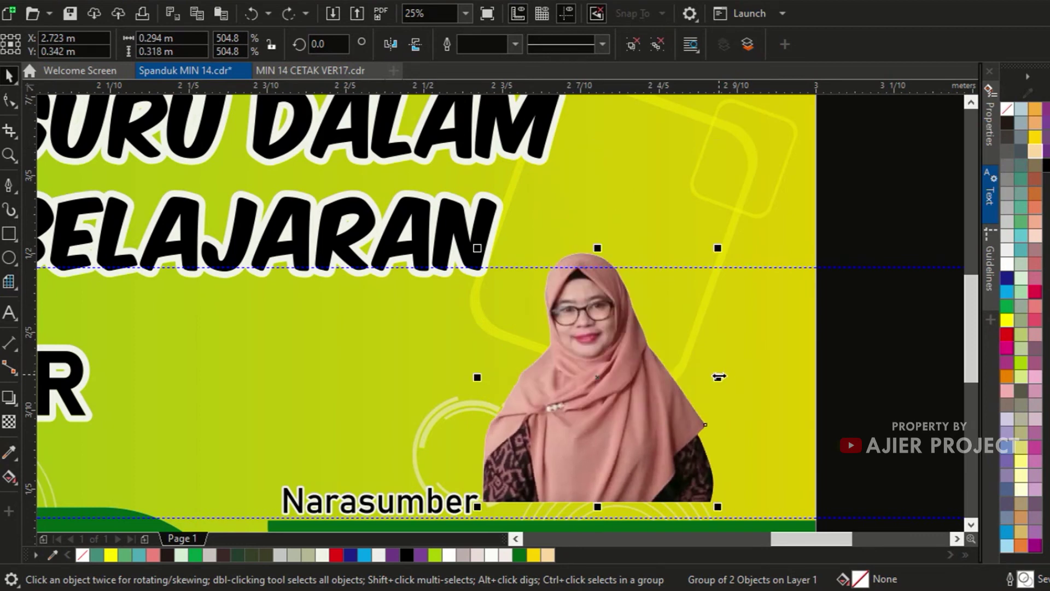
drag(718, 377, 856, 376)
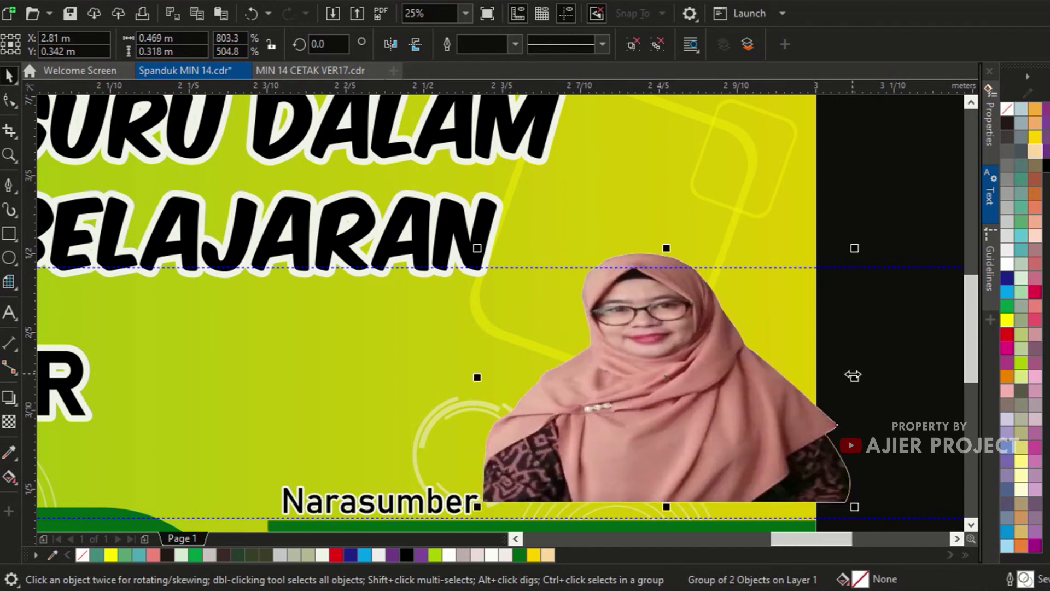
key(ctrl+z)
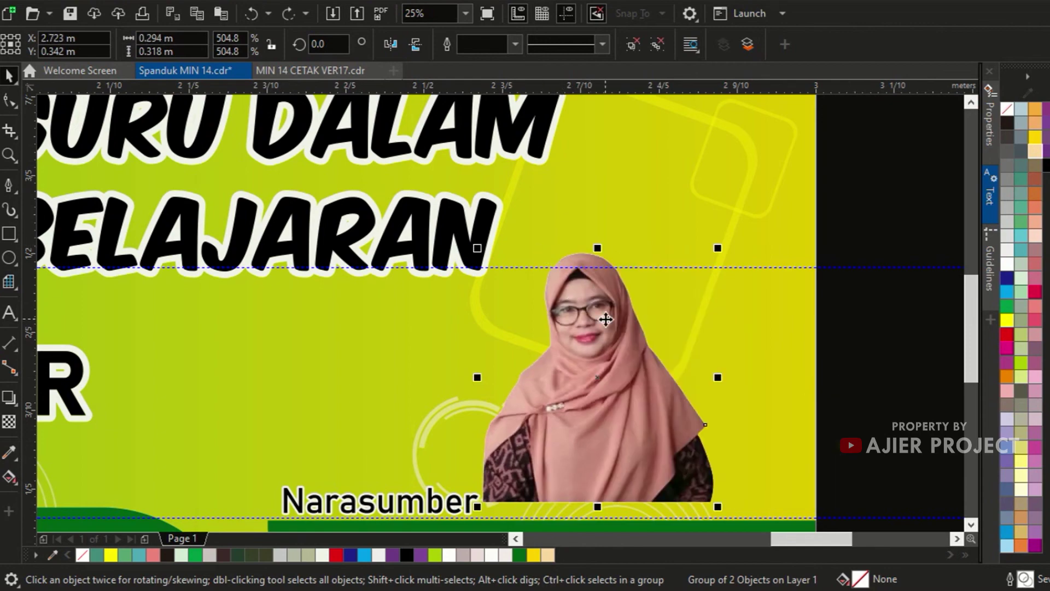
Move the portrait group so its lower edge overlaps the green name plate, and enlarge it proportionally to about 0.307 by 0.332 m.
scroll(607, 319, down, 1)
scroll(691, 441, up, 1)
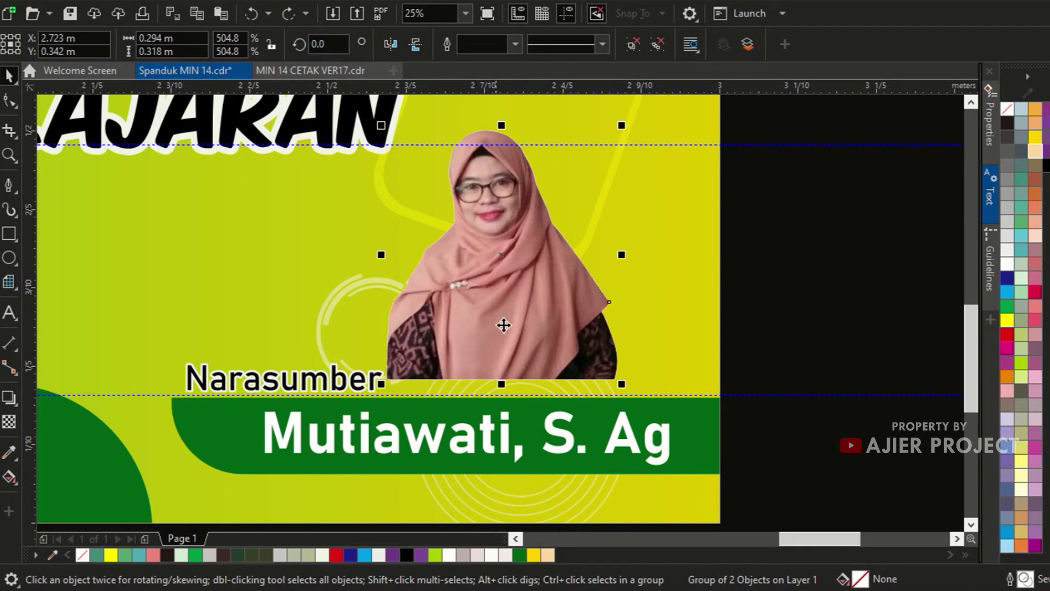
drag(555, 296, 616, 323)
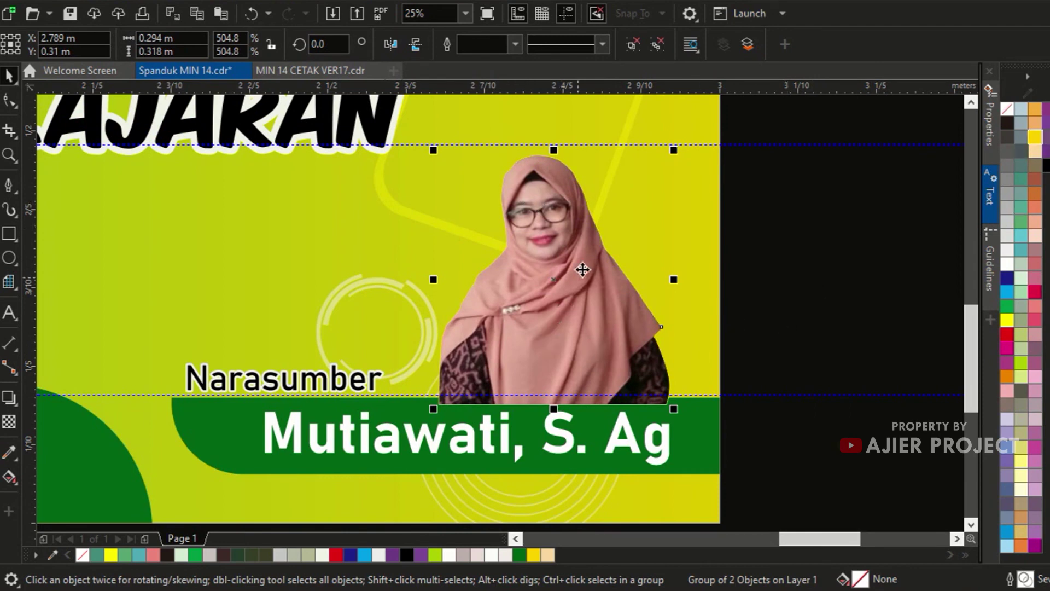
drag(433, 150, 419, 137)
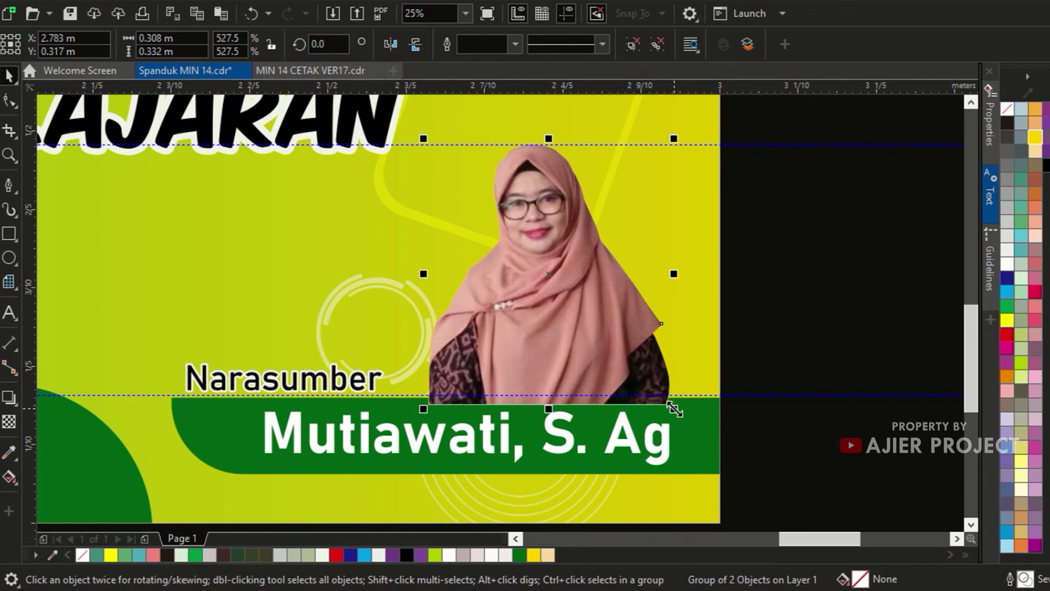
mouse_move(674, 410)
mouse_down()
mouse_move(663, 403)
mouse_move(673, 408)
mouse_up()
click(792, 319)
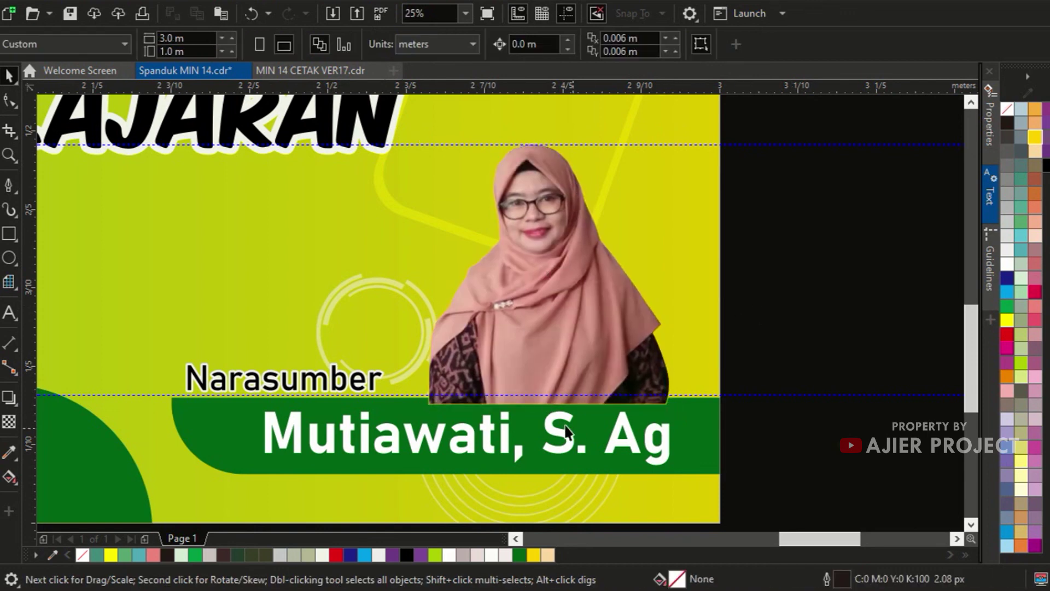
Bring the green name plate, the speaker's name text and the Narasumber label in front of the portrait to cover its lower edge.
scroll(425, 412, up, 2)
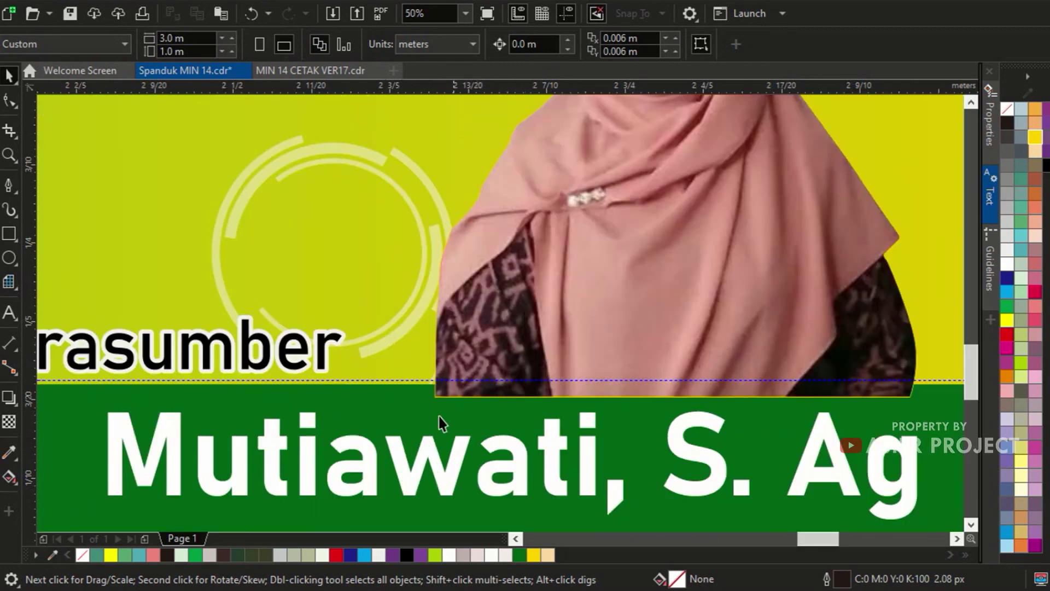
scroll(442, 383, up, 4)
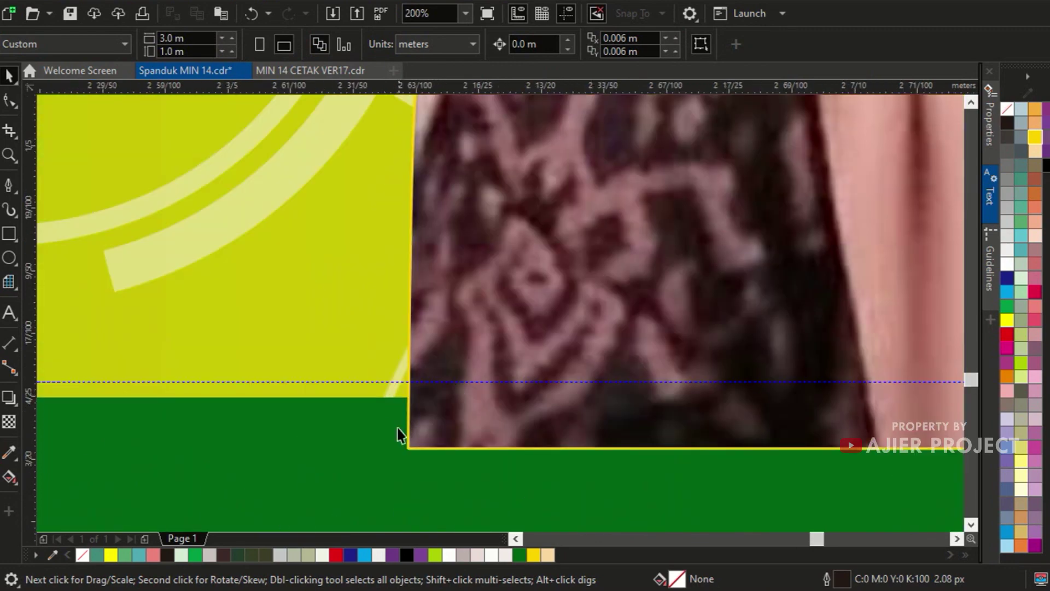
scroll(408, 364, down, 4)
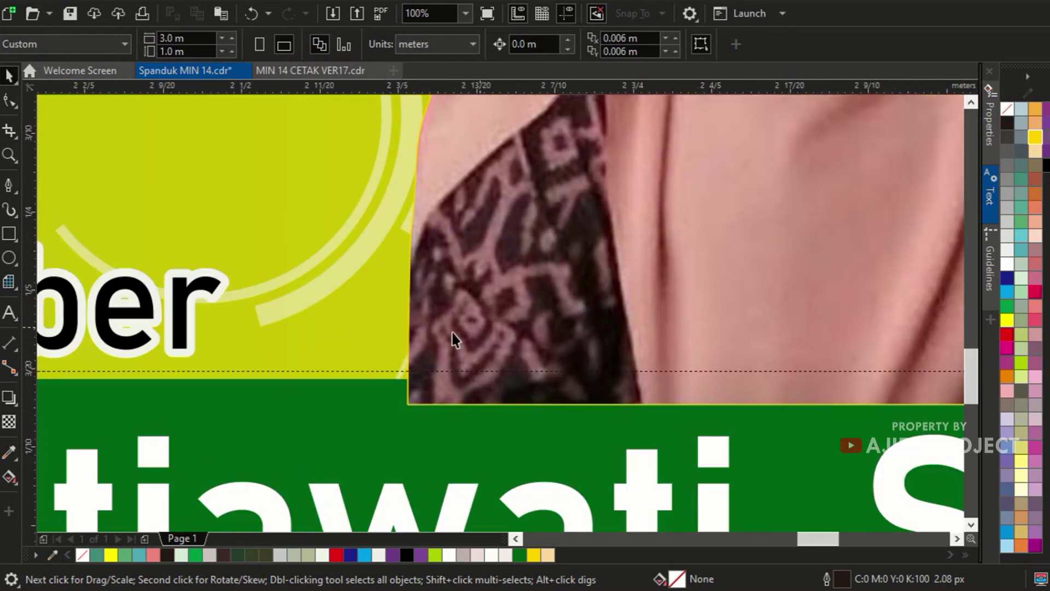
scroll(523, 293, down, 1)
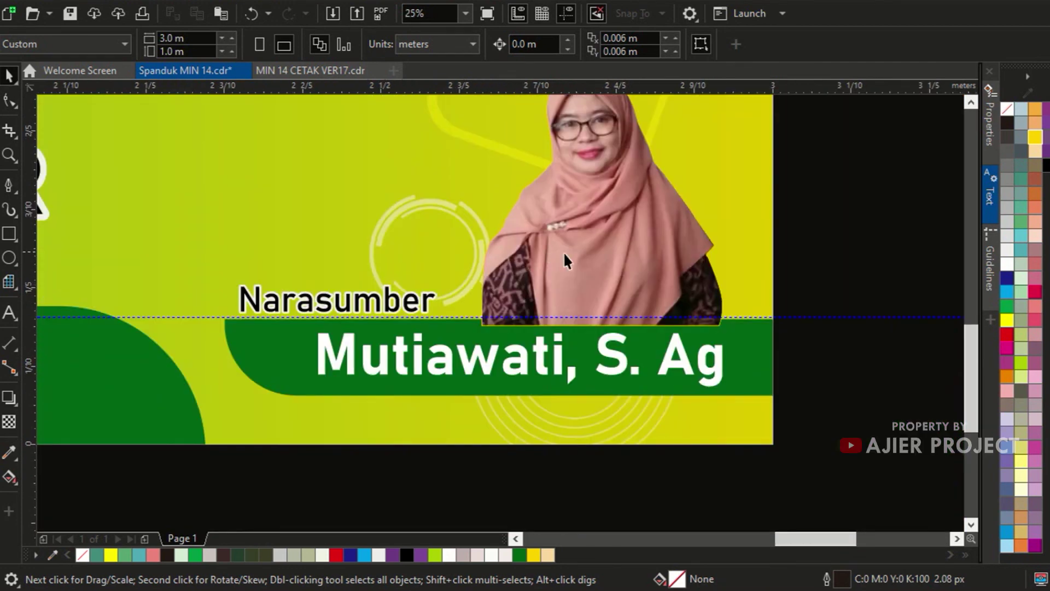
click(445, 335)
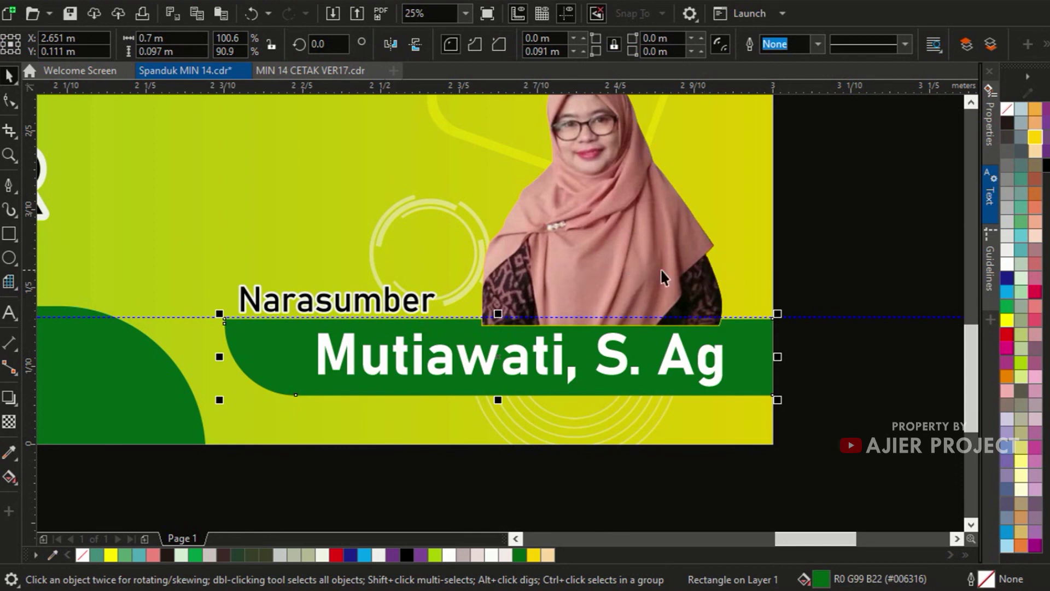
scroll(639, 265, down, 2)
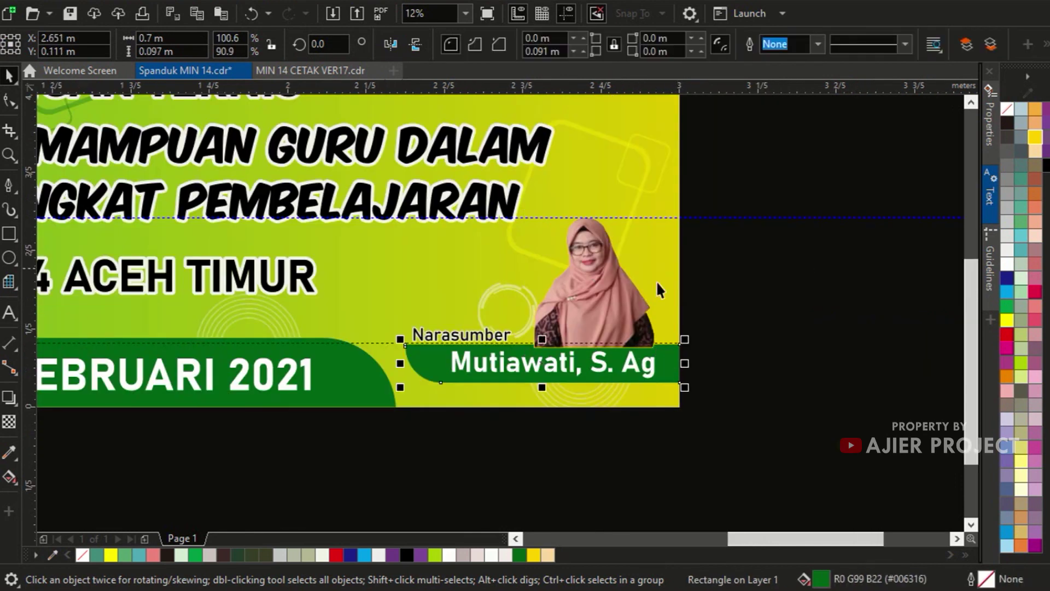
drag(805, 413, 375, 318)
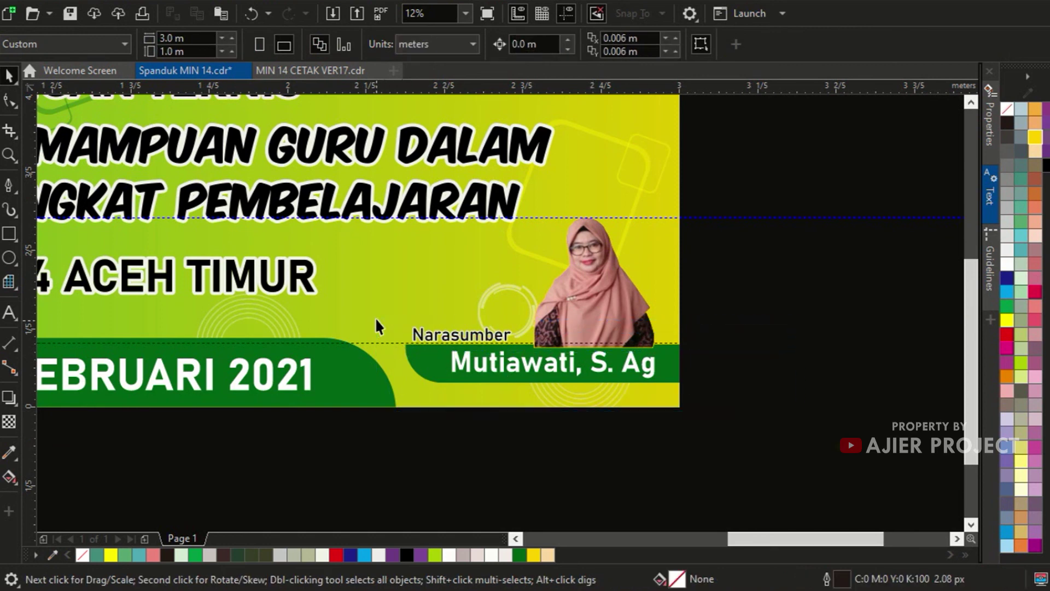
right_click(673, 371)
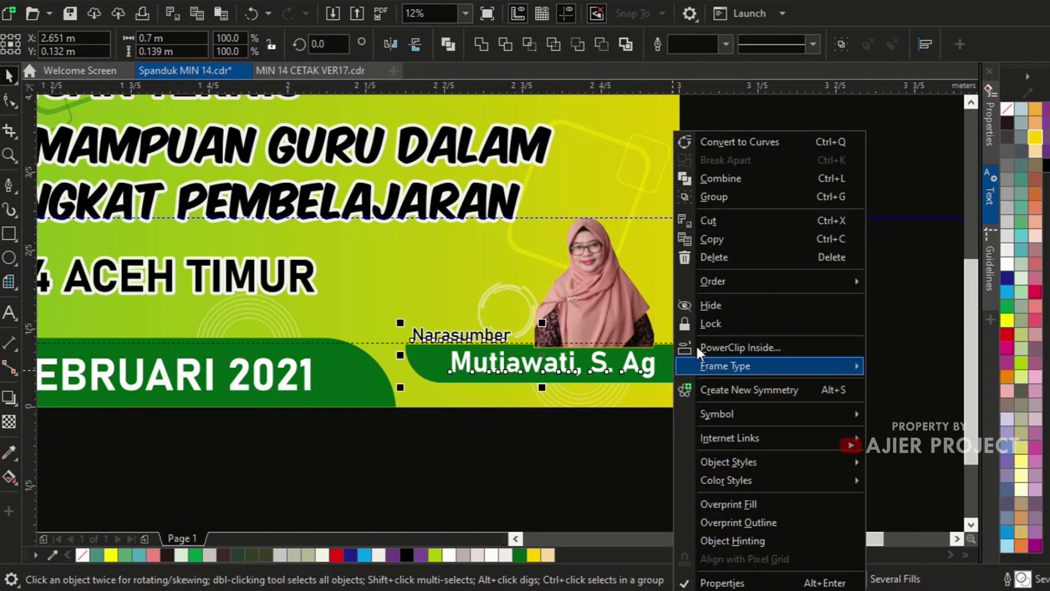
mouse_move(773, 282)
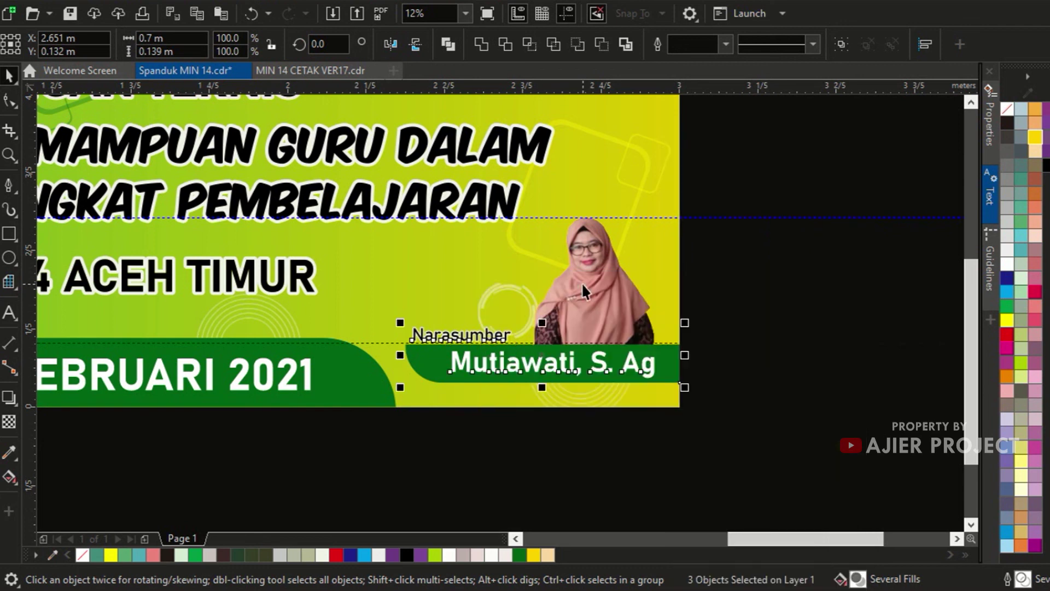
click(726, 336)
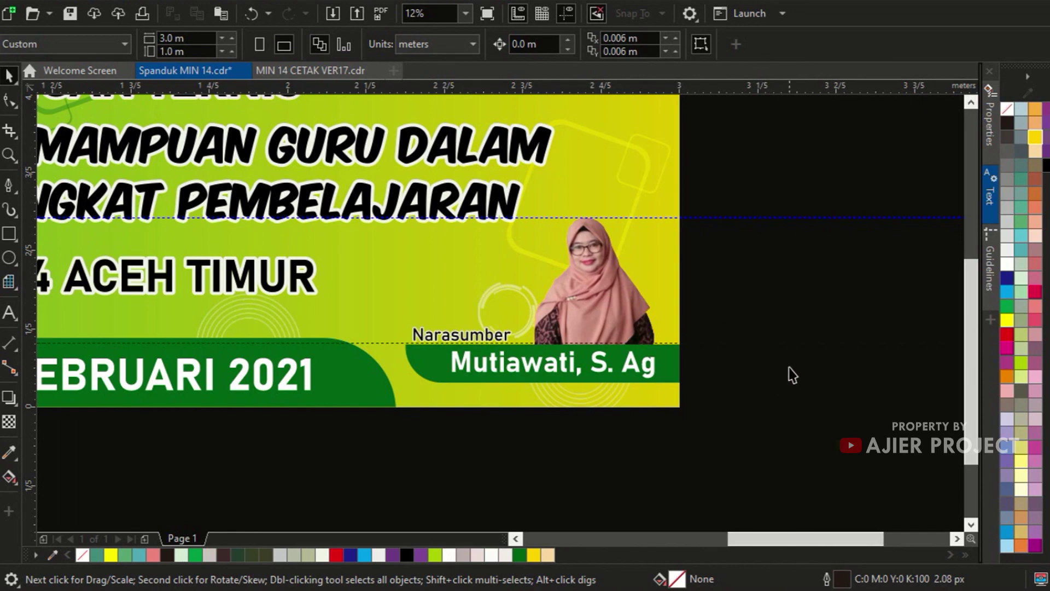
Check the portrait's placement on the whole banner, and select the portrait group above the Narasumber name plate.
scroll(790, 300, down, 2)
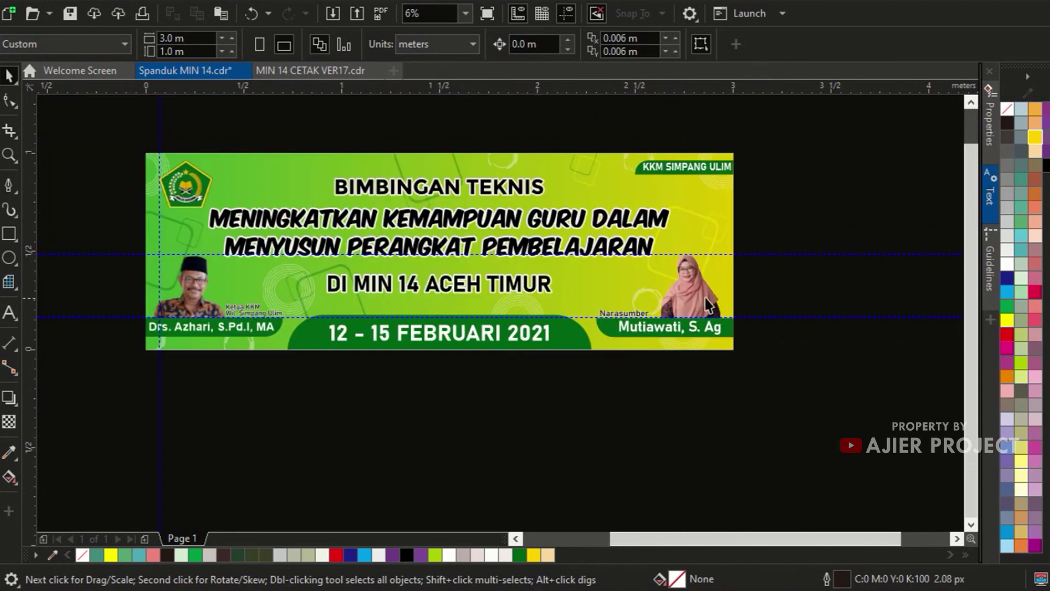
click(693, 293)
click(781, 248)
click(697, 279)
scroll(697, 279, up, 2)
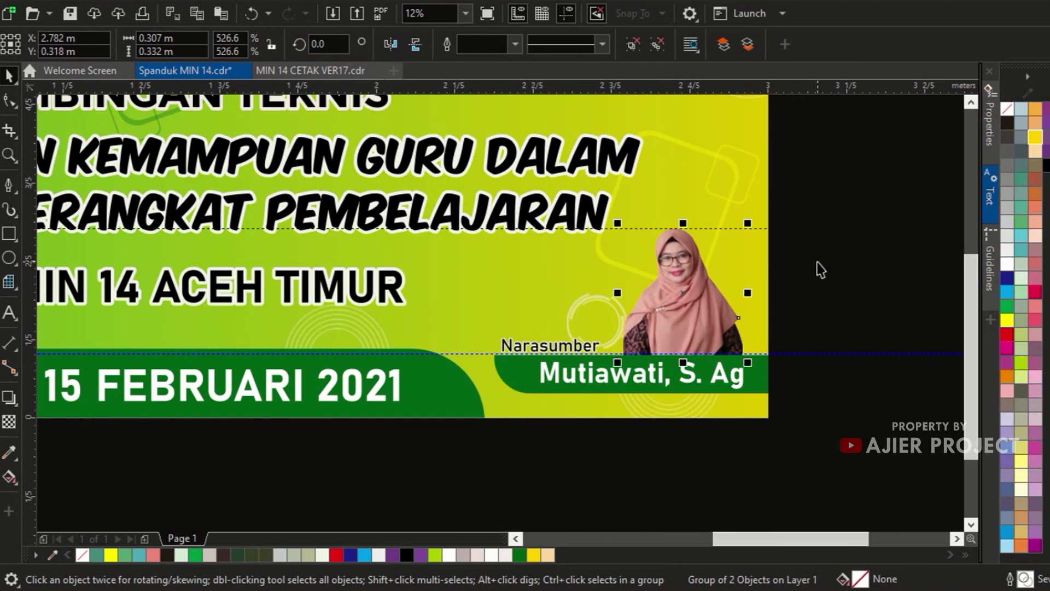
scroll(683, 227, up, 2)
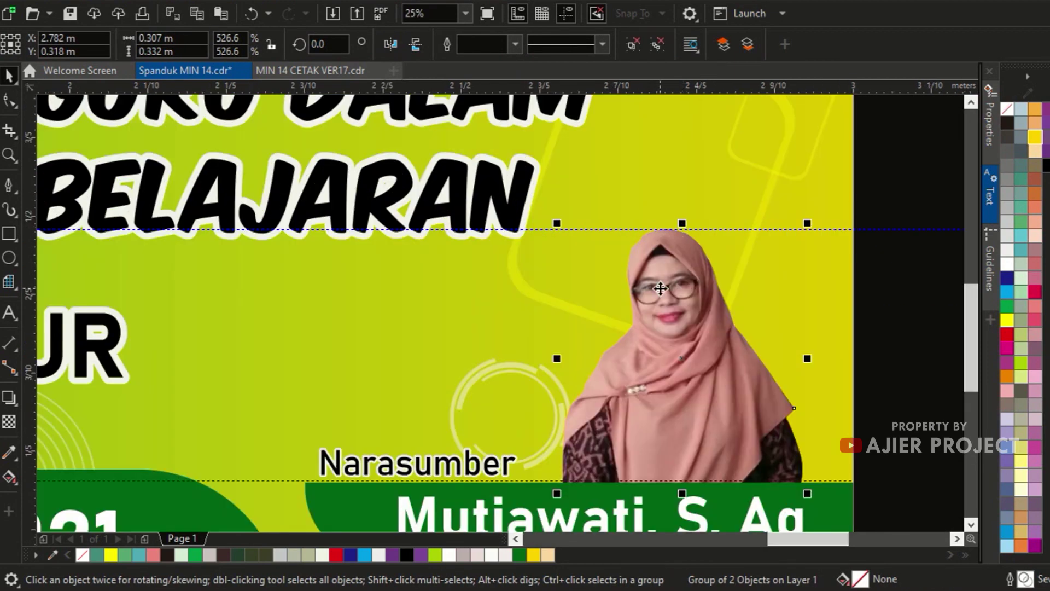